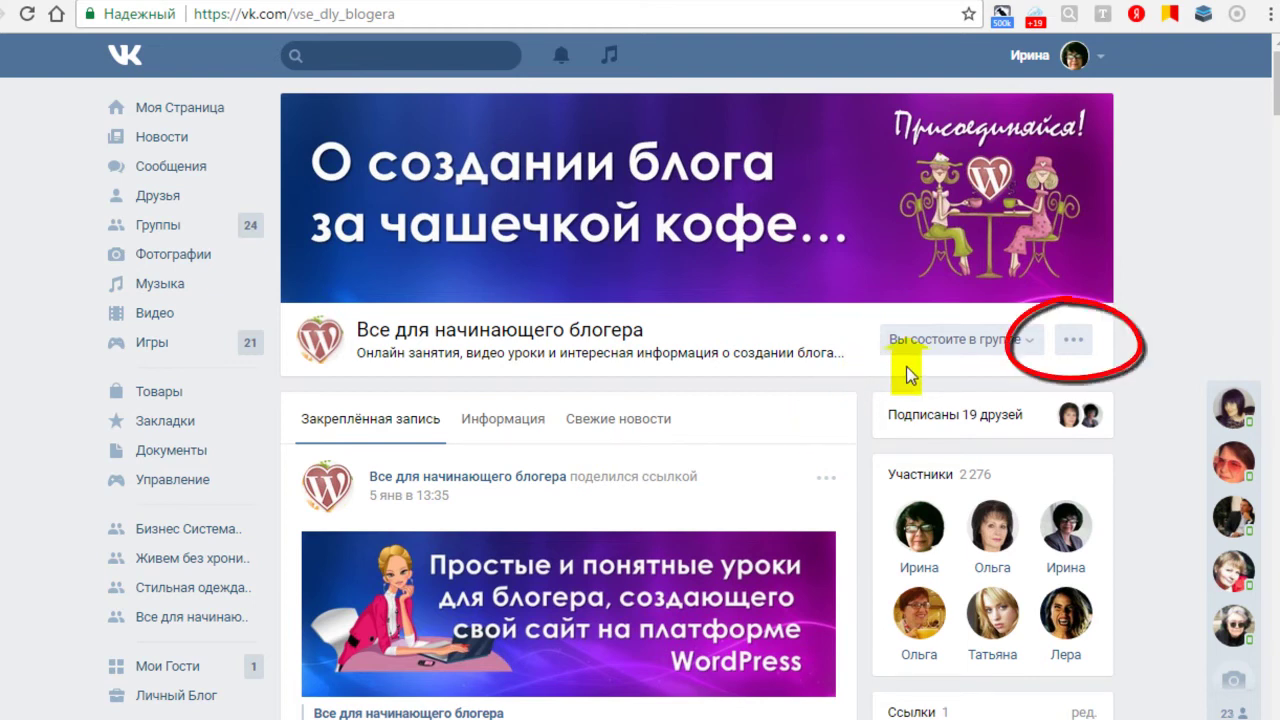
Open the message settings in the management of the community Все для начинающего блогера and set community messages to Включены.
left_click(1076, 345)
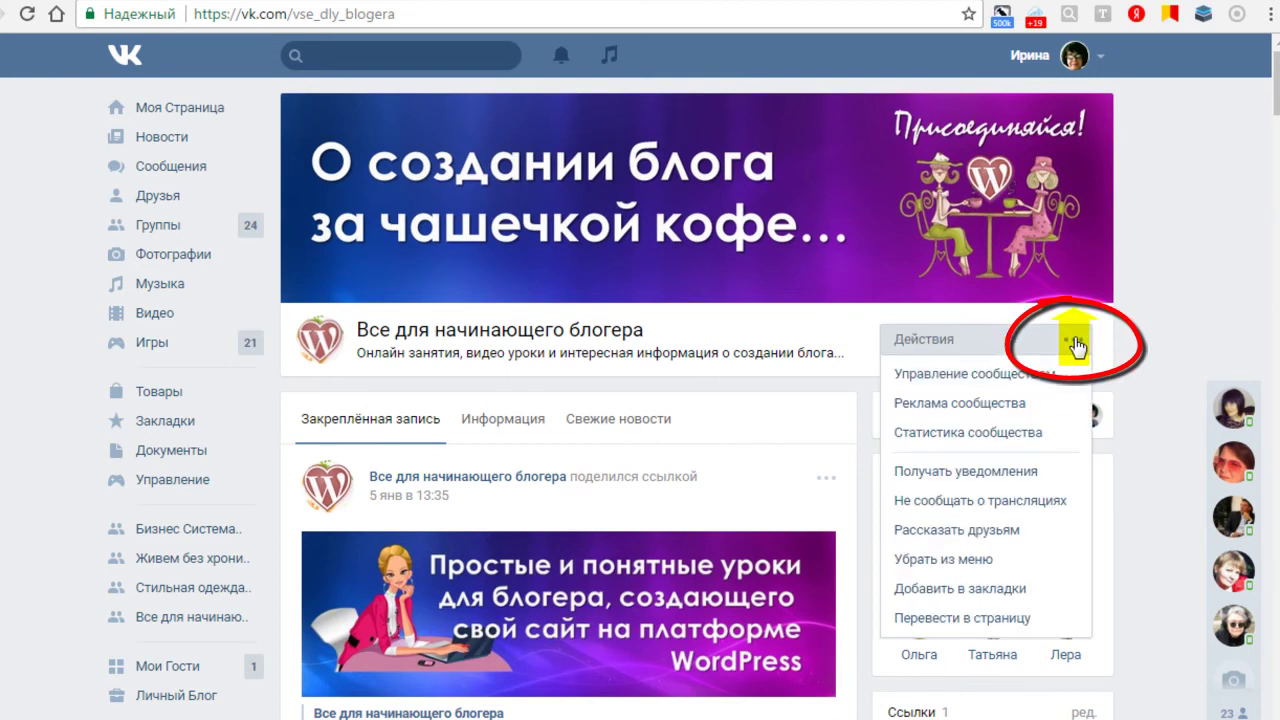
left_click(984, 372)
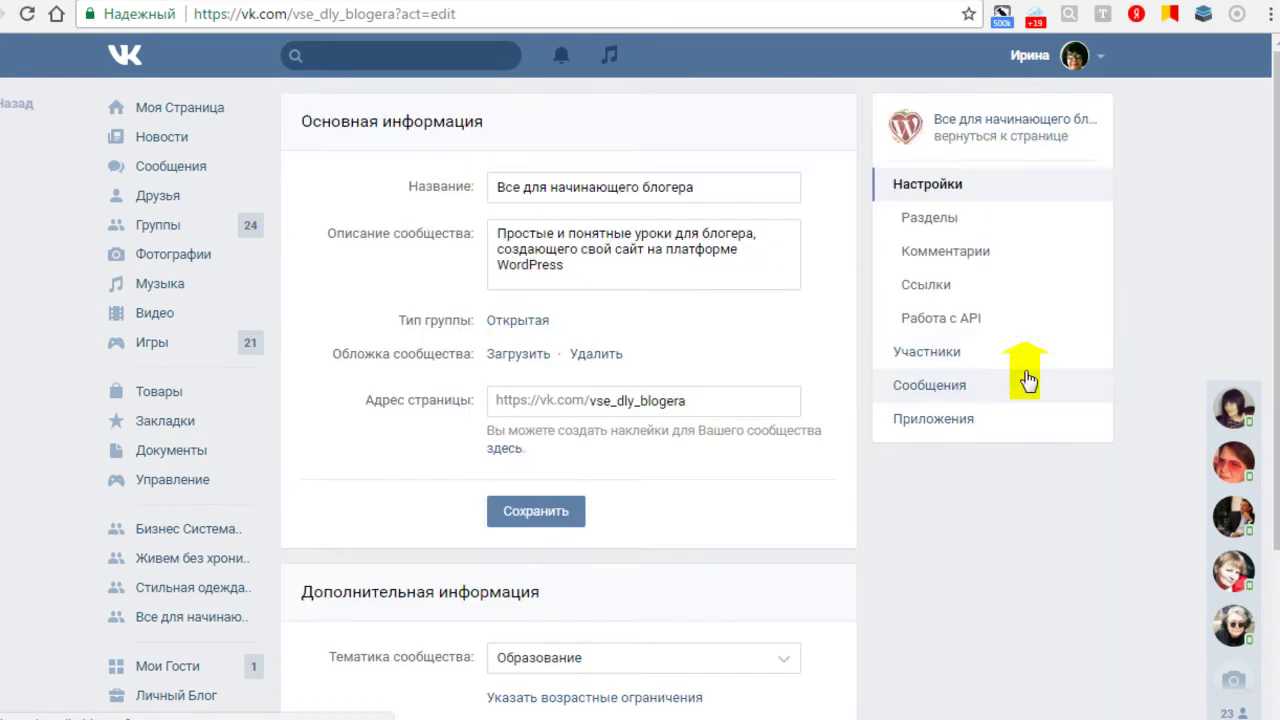
left_click(943, 388)
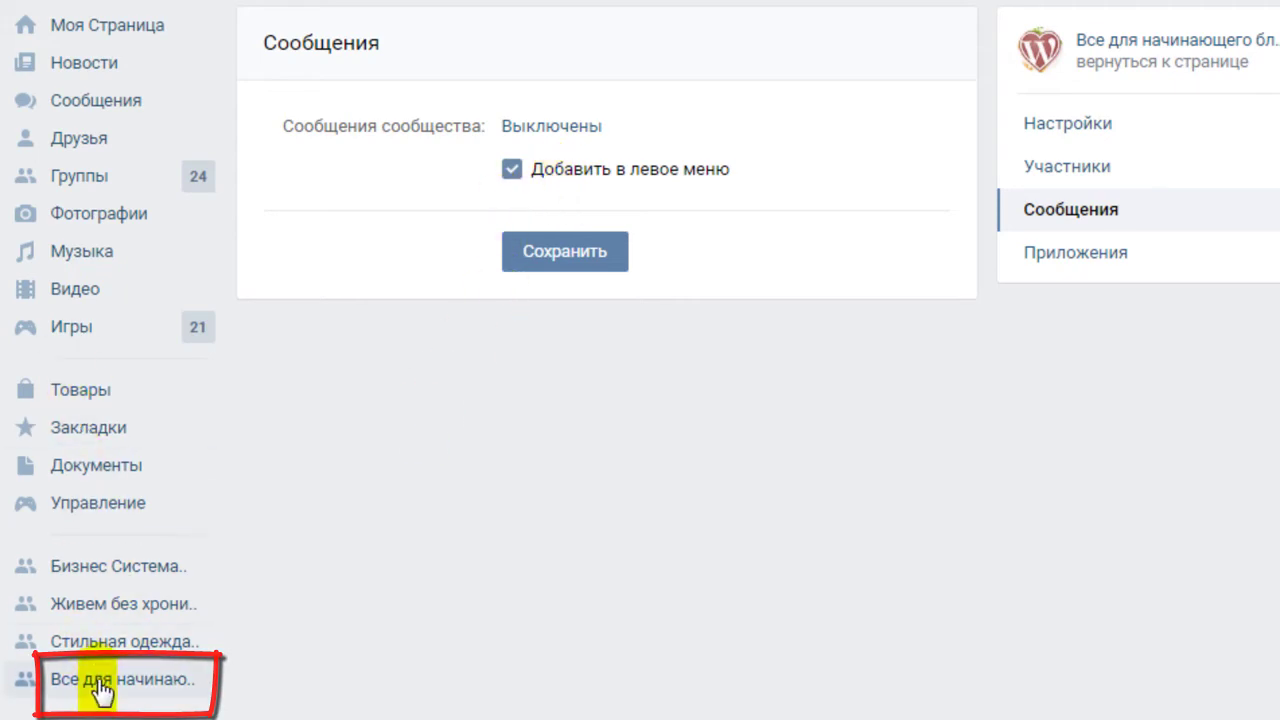
left_click(538, 134)
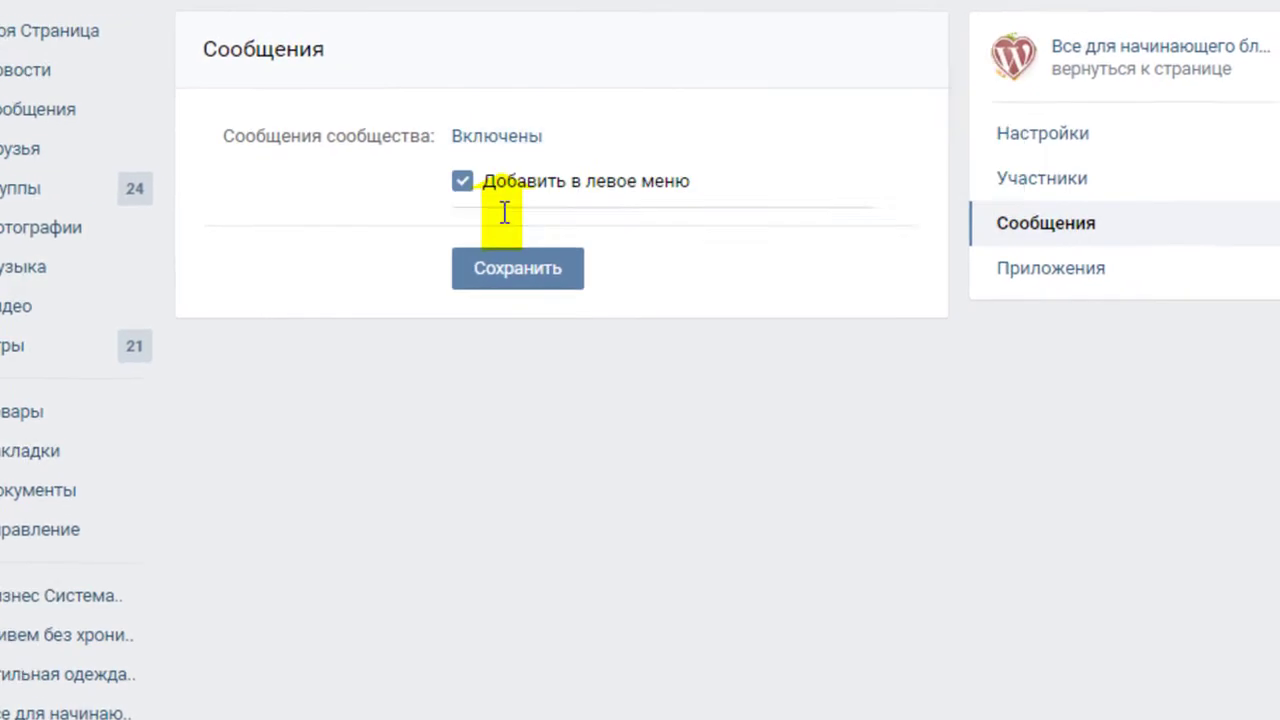
left_click(548, 200)
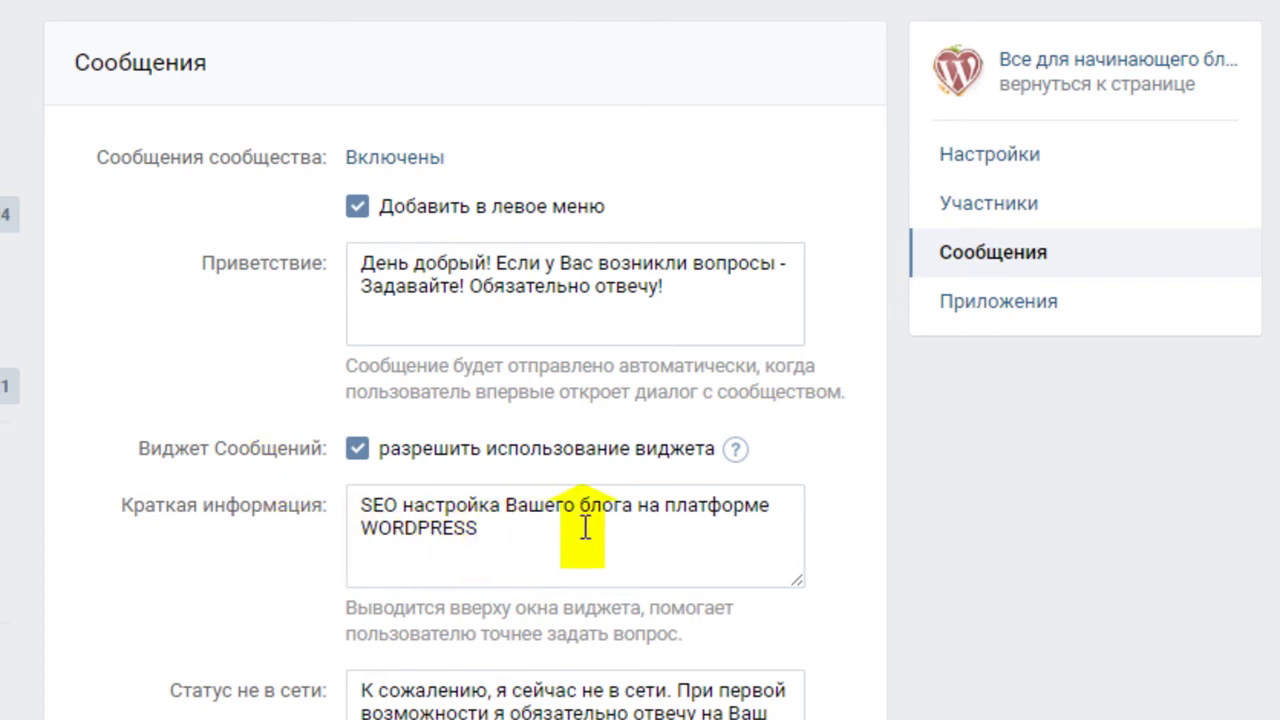
scroll(223, 586, "down", 3)
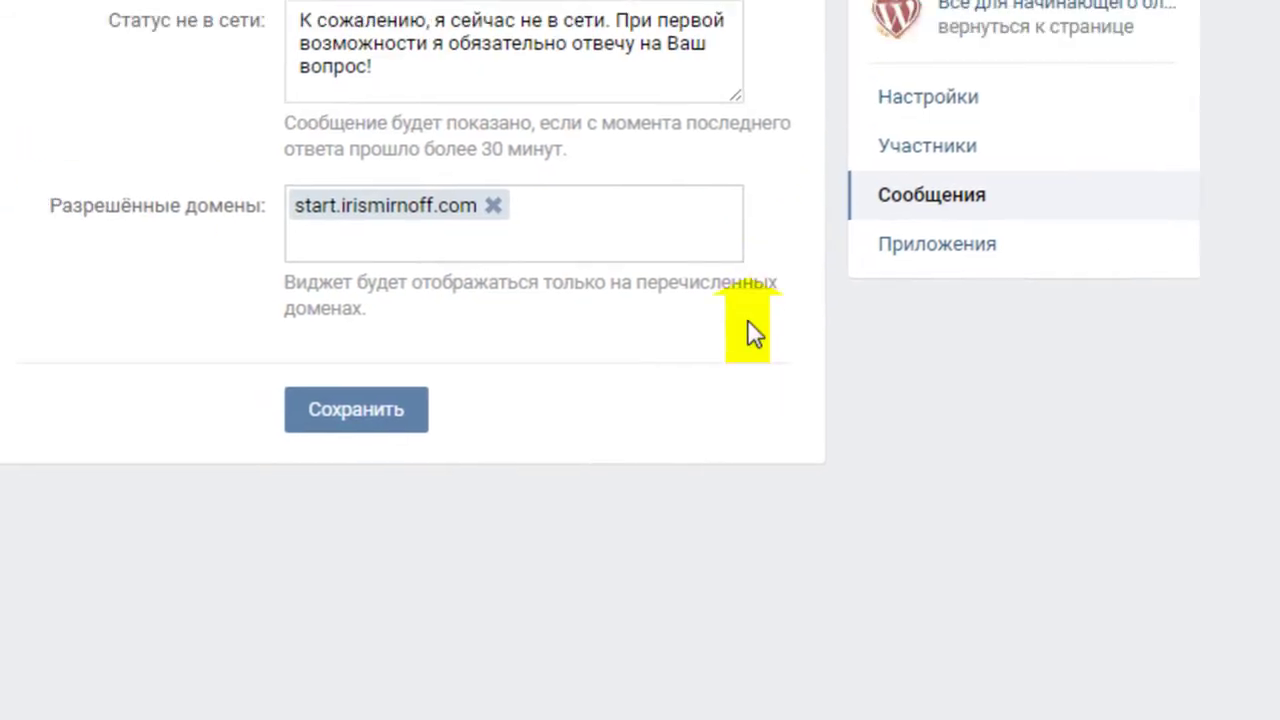
scroll(302, 316, "up", 3)
scroll(302, 316, "down", 3)
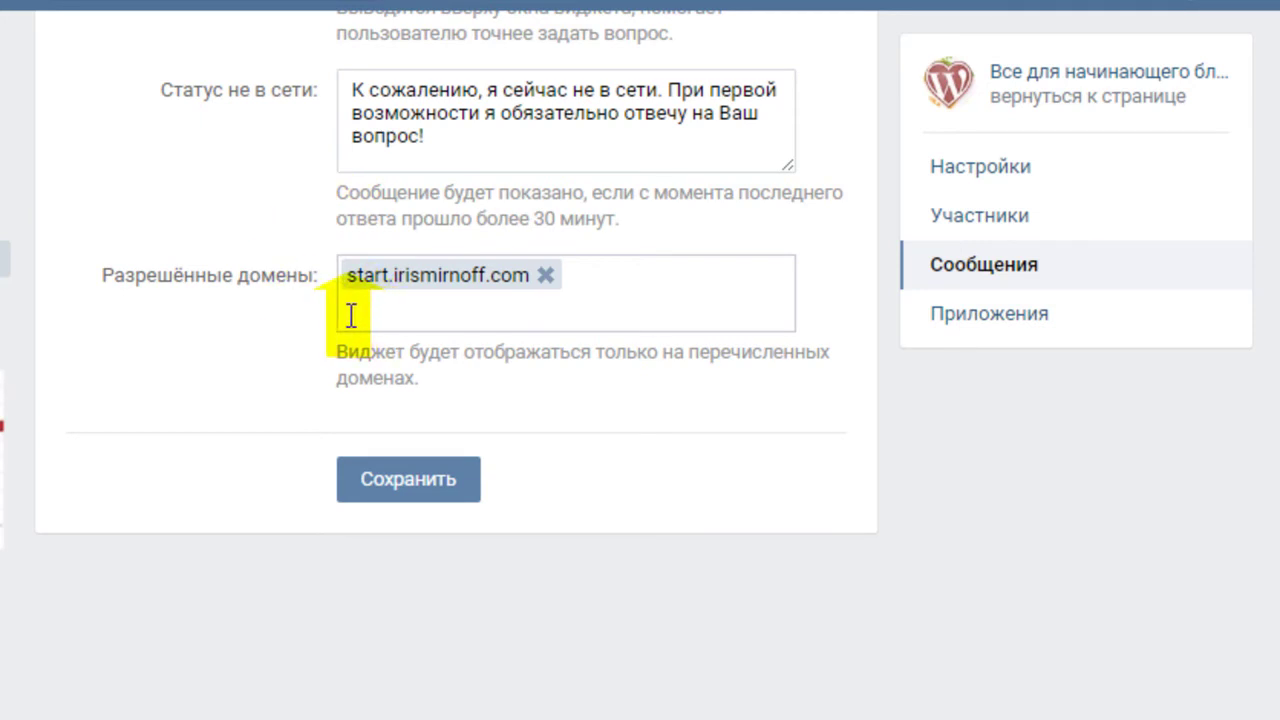
left_click(352, 316)
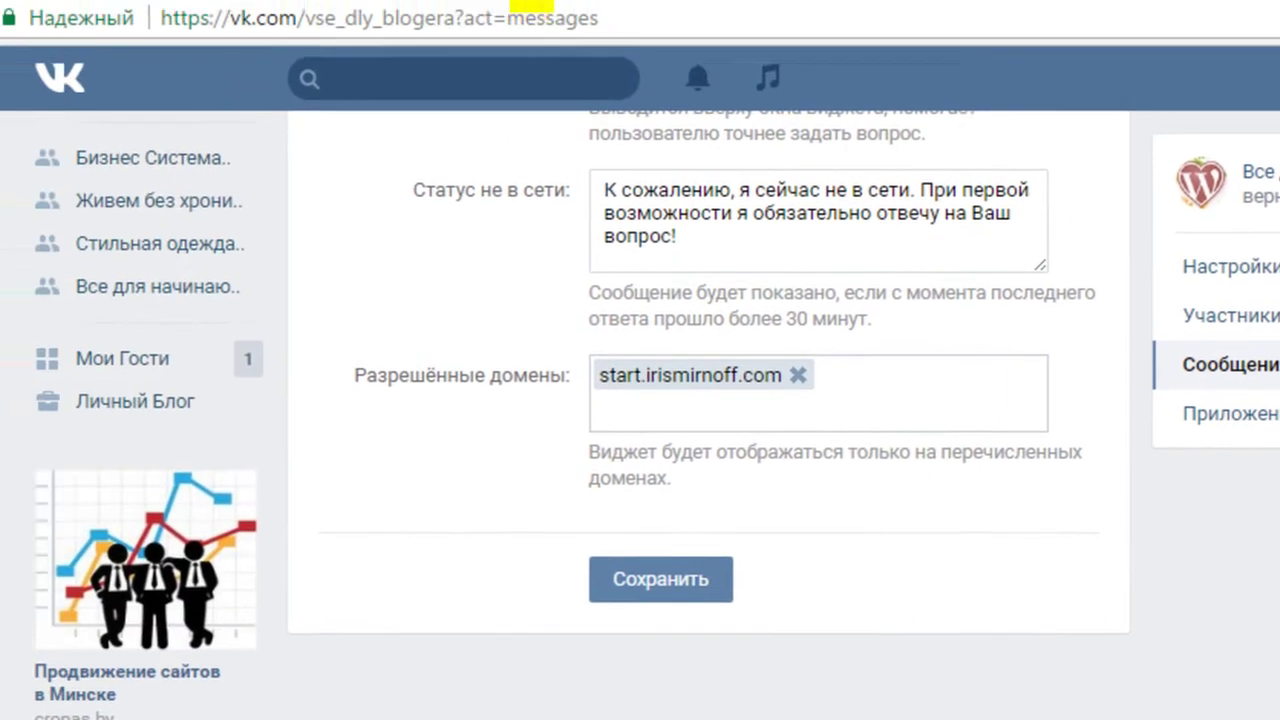
left_click(612, 10)
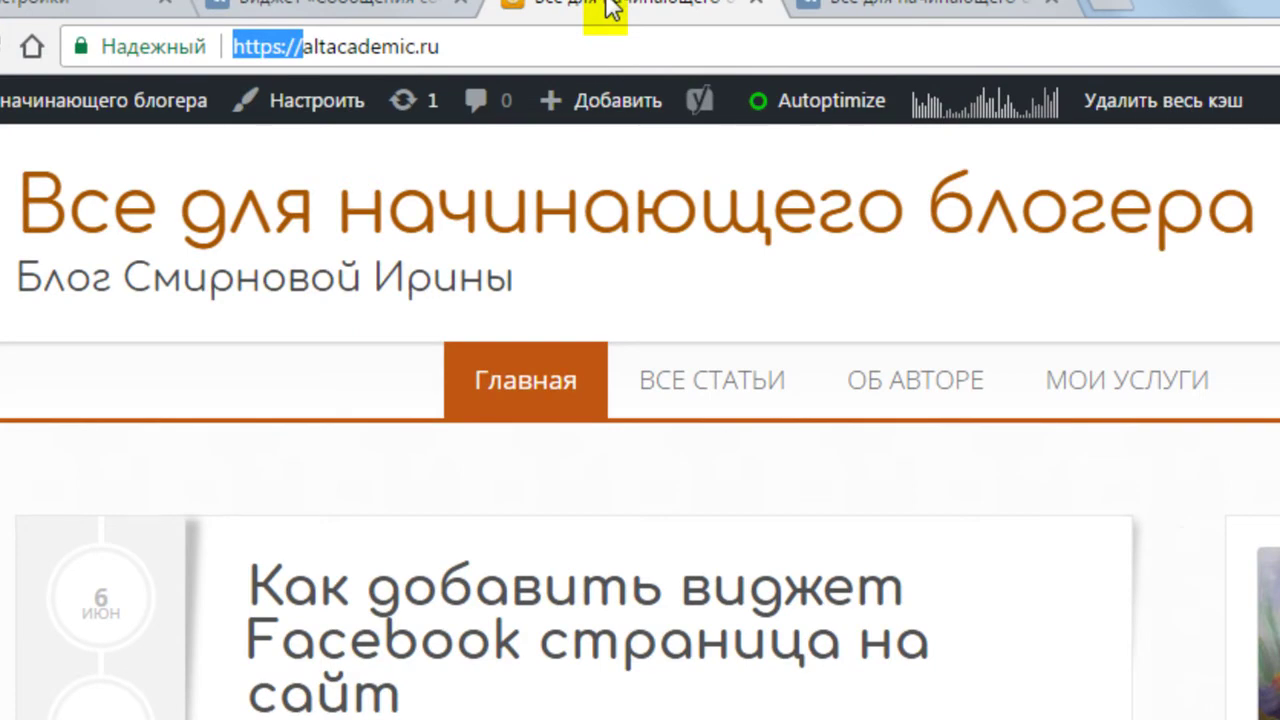
left_click(526, 48)
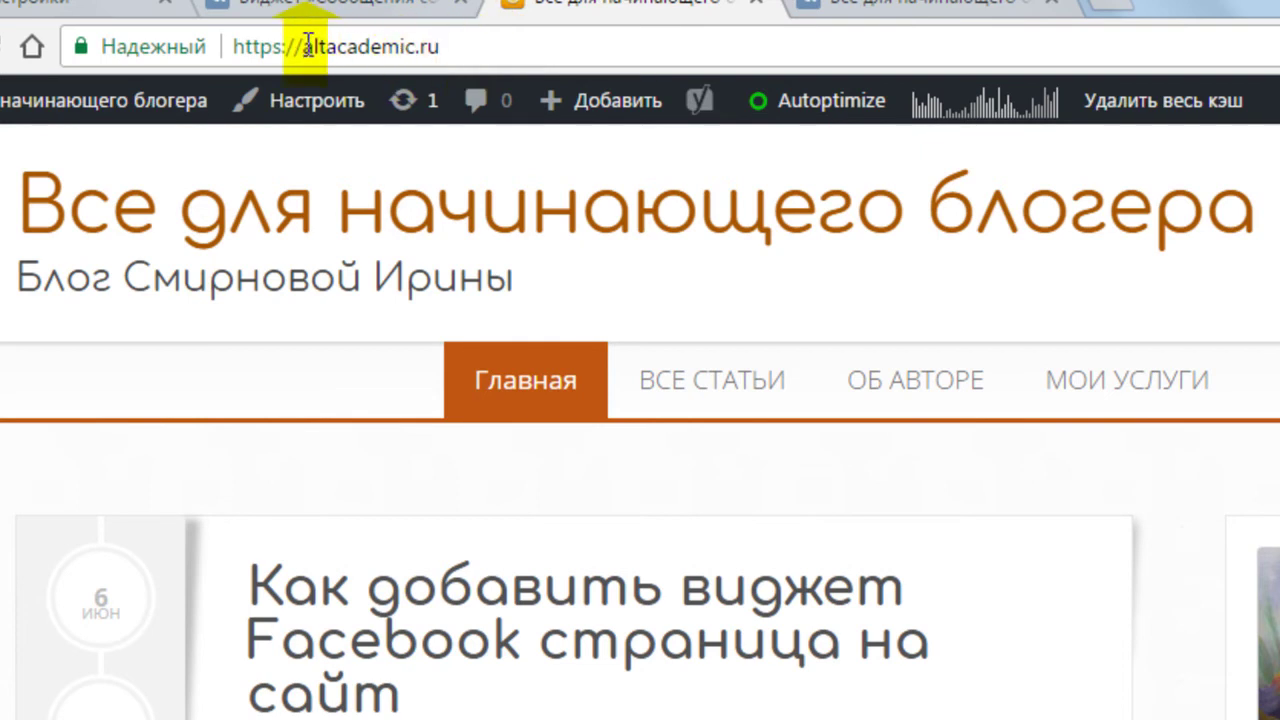
left_click_drag(303, 46, 232, 48)
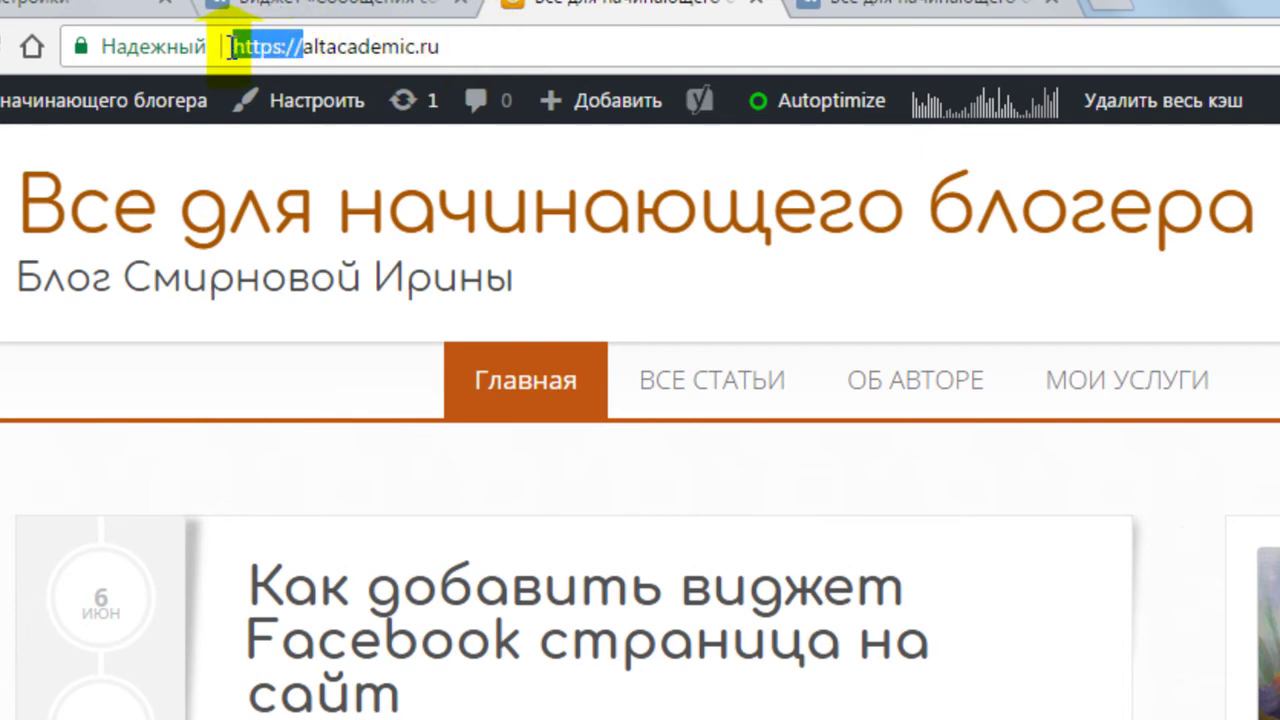
left_click(480, 44)
left_click_drag(304, 47, 455, 55)
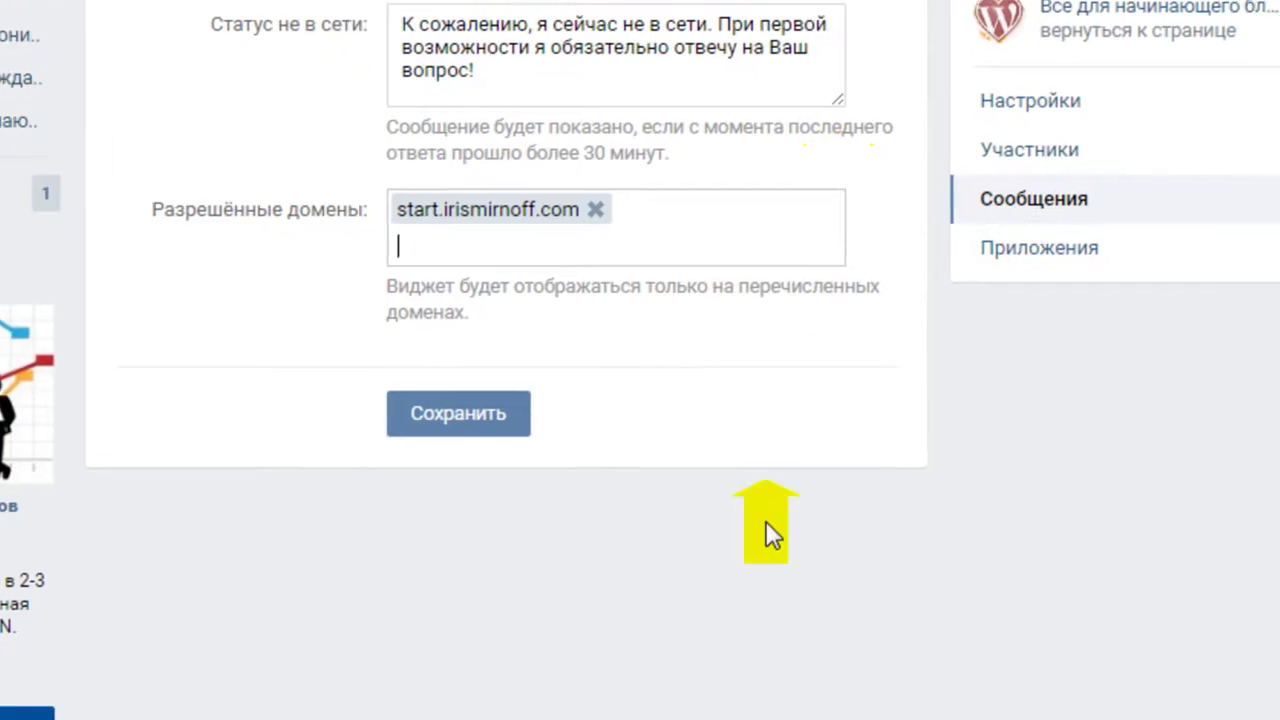
Add altacademic.ru to the allowed domains in the community's message settings and save the settings.
type("altacademic.ru")
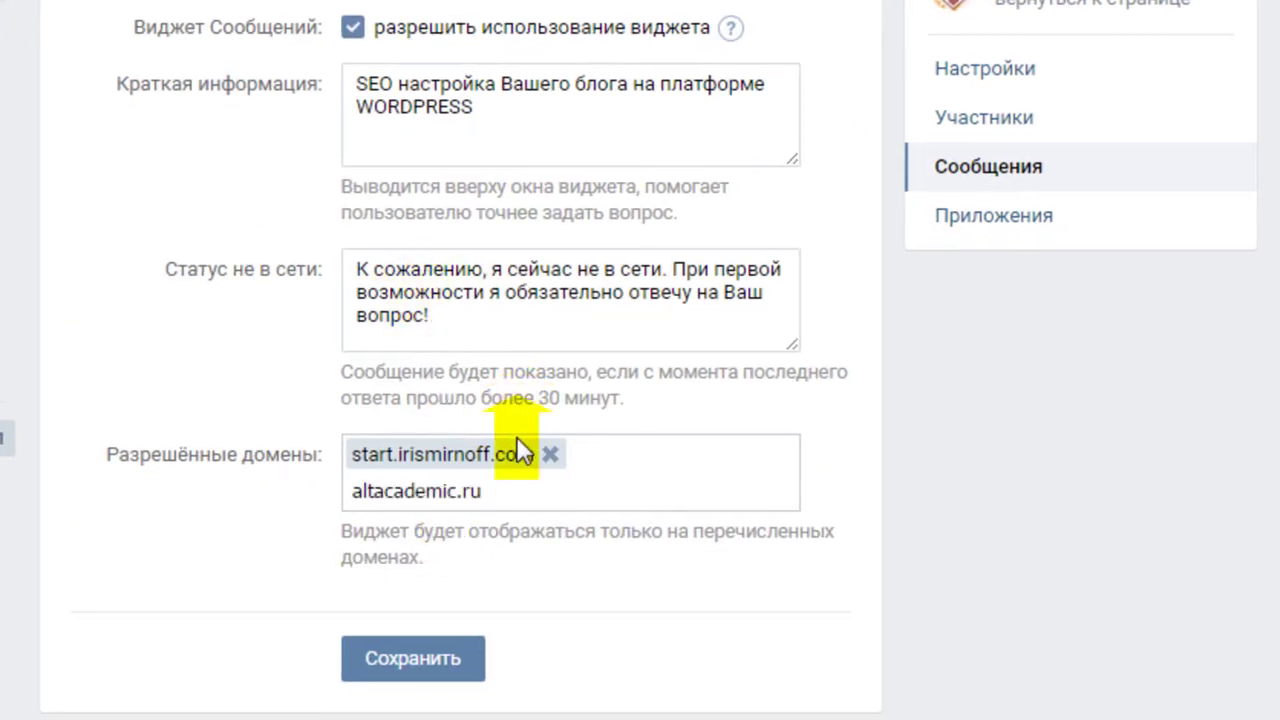
key("Return")
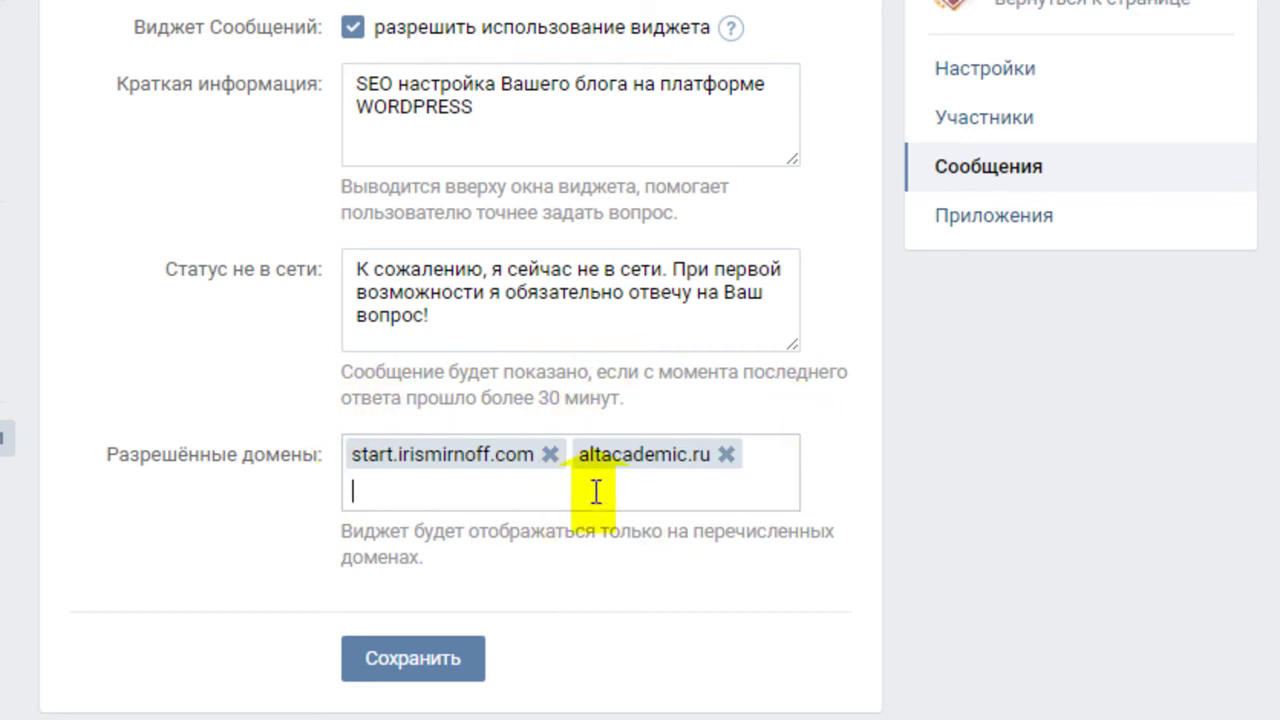
left_click(410, 662)
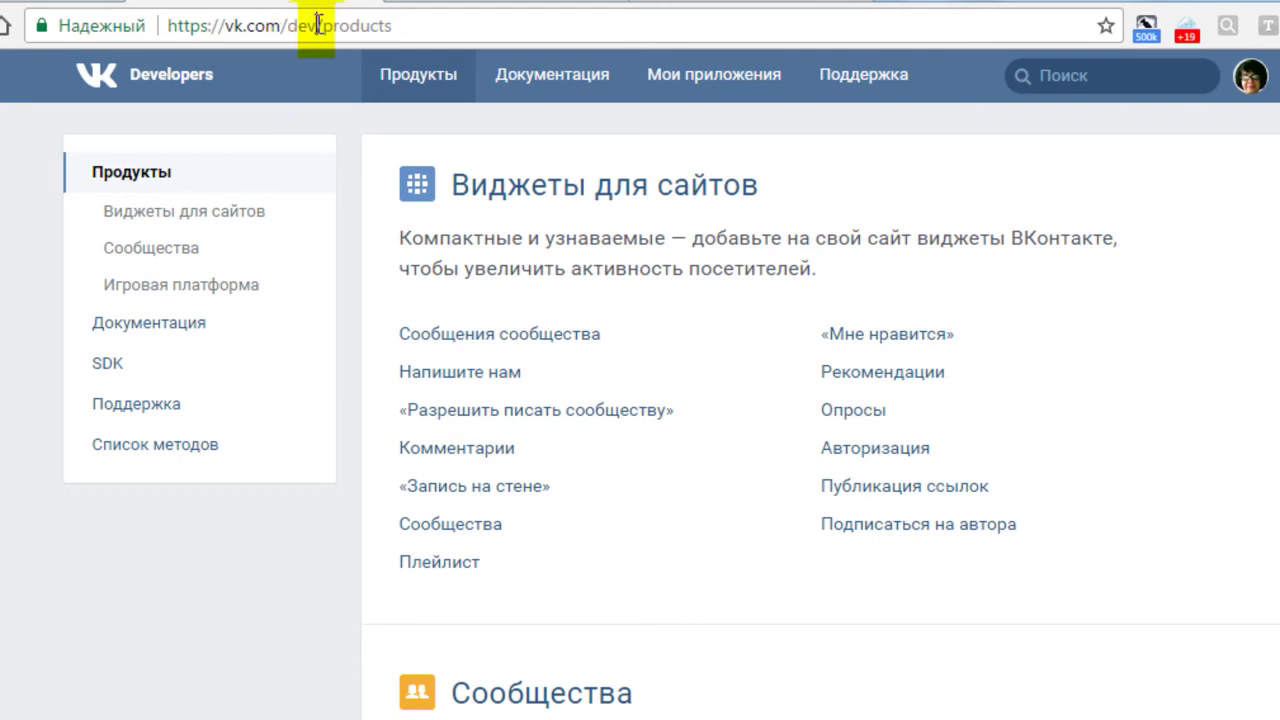
On the VK Developers products page, open the site widgets section and the Сообщения сообщества widget page.
left_click_drag(316, 26, 167, 28)
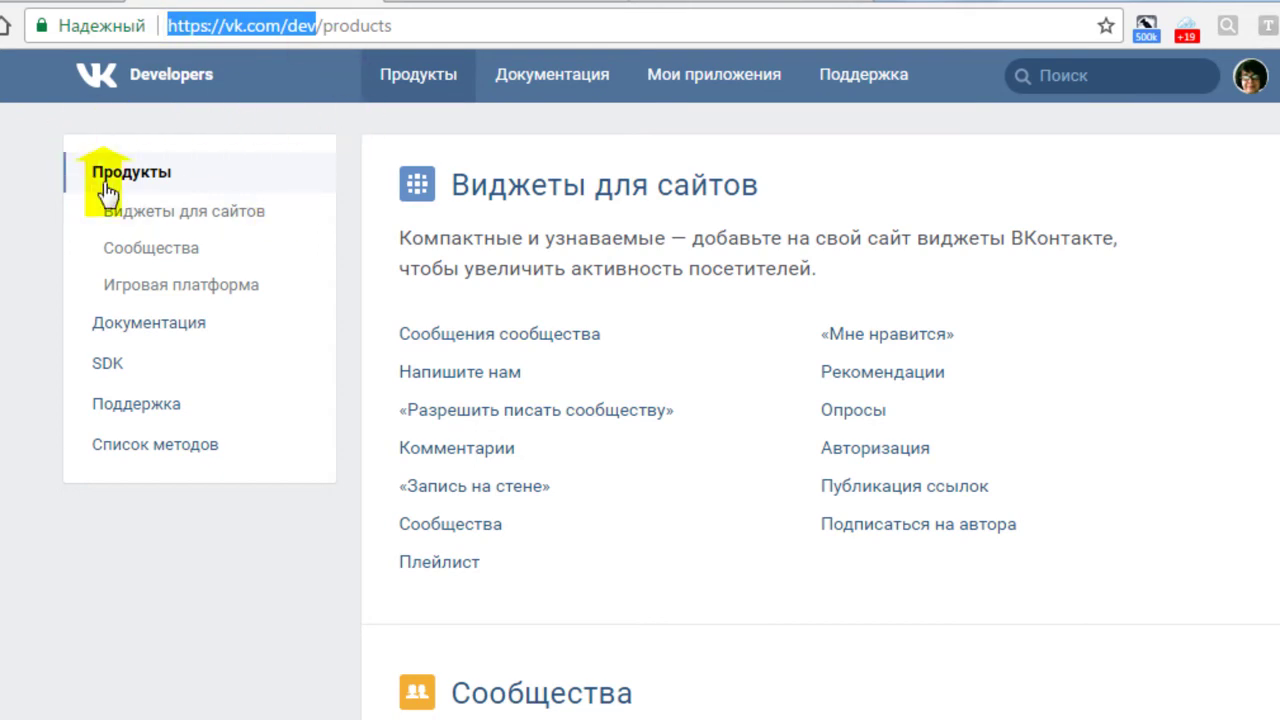
left_click_drag(322, 25, 405, 17)
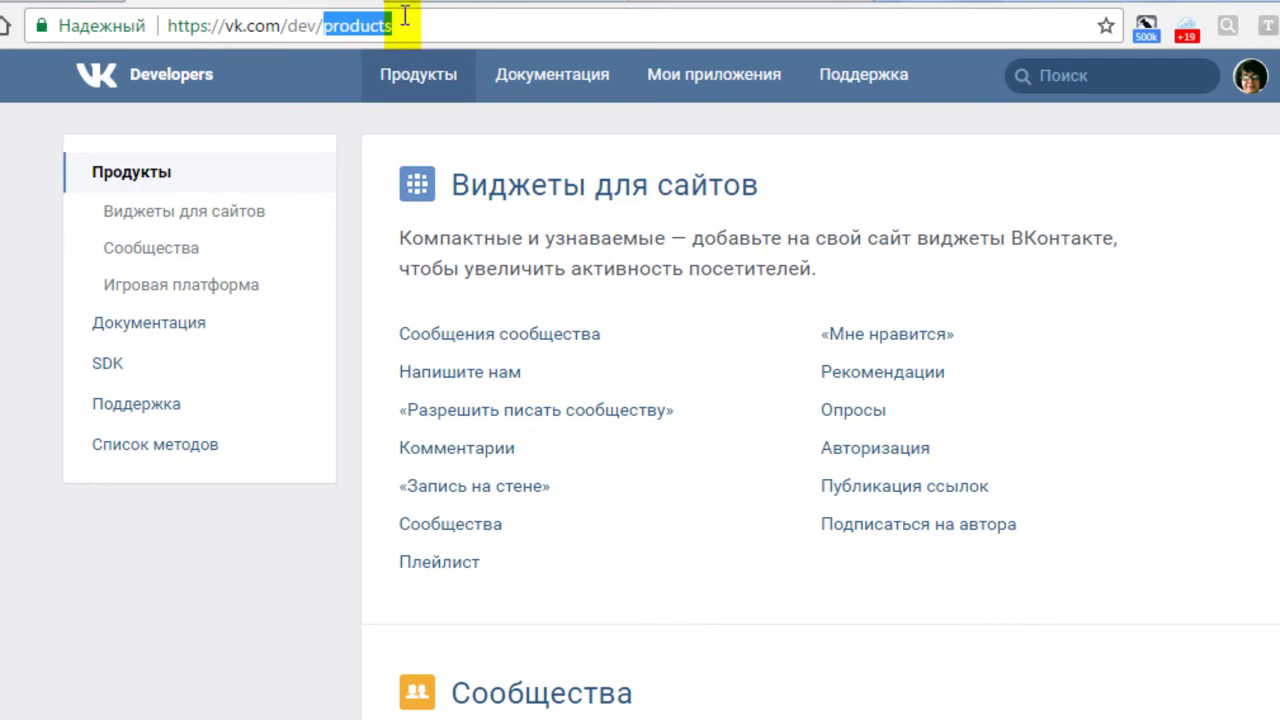
left_click(434, 33)
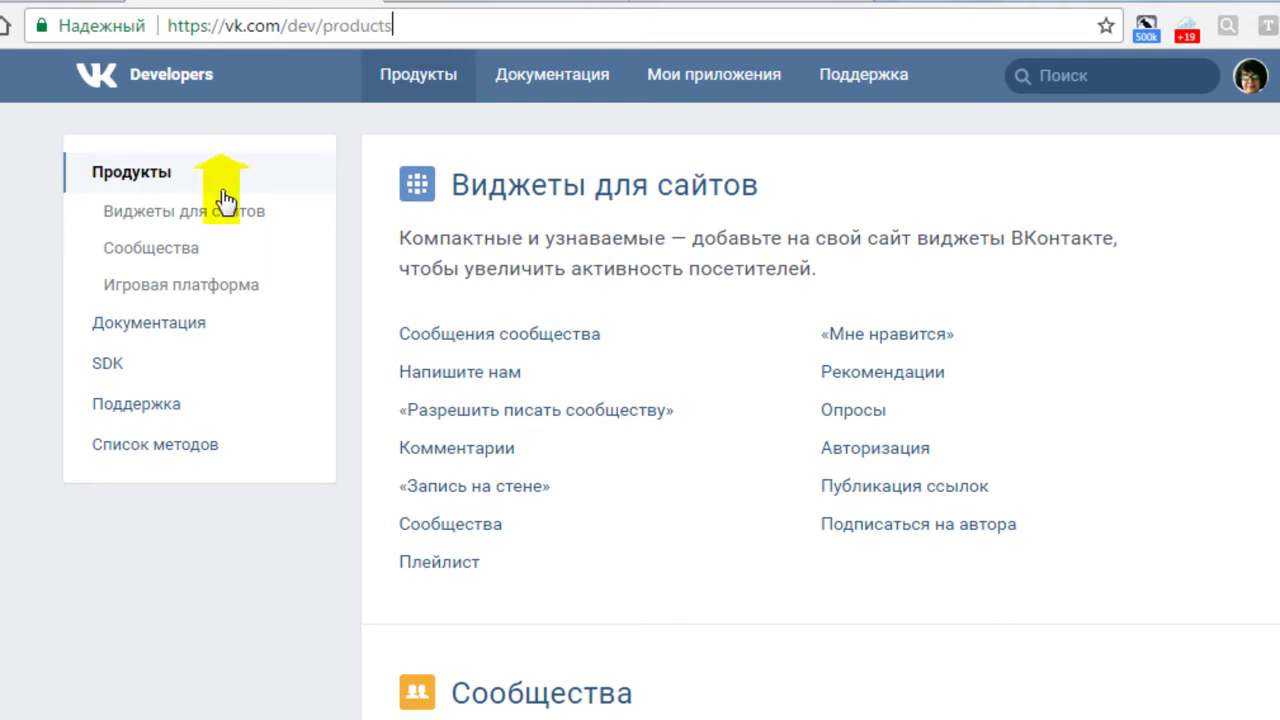
left_click(187, 220)
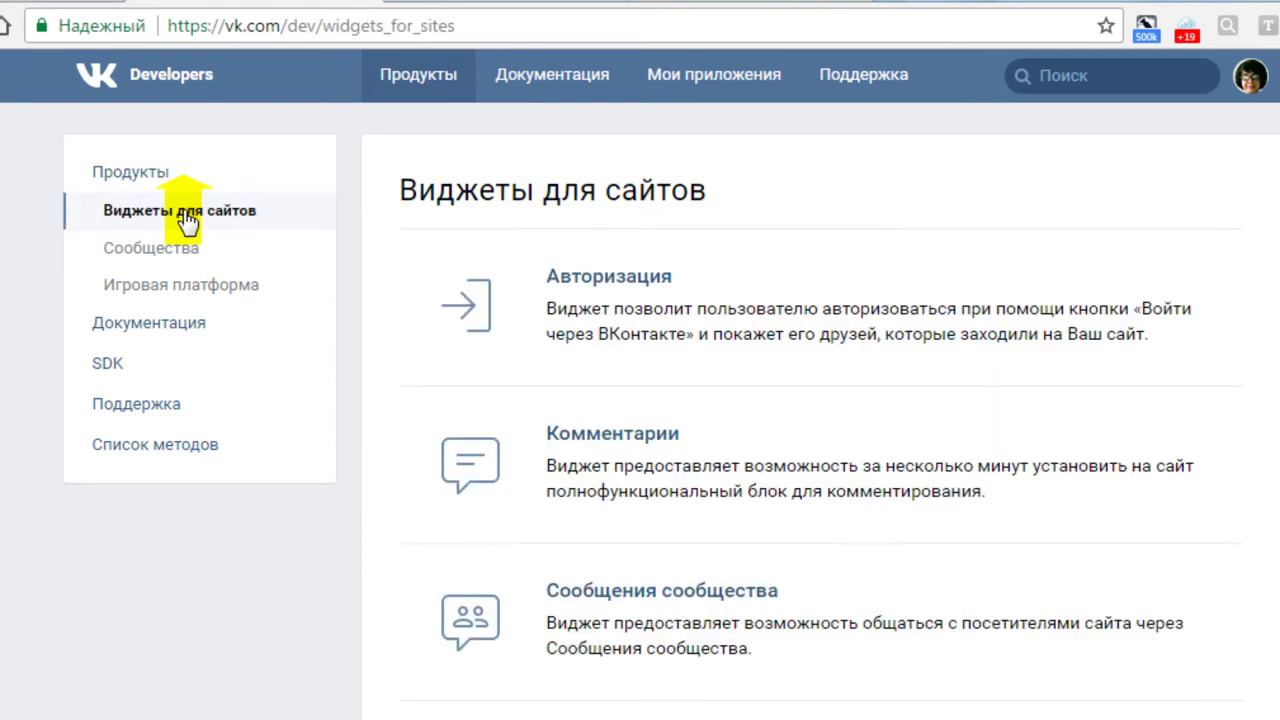
scroll(829, 243, "down", 5)
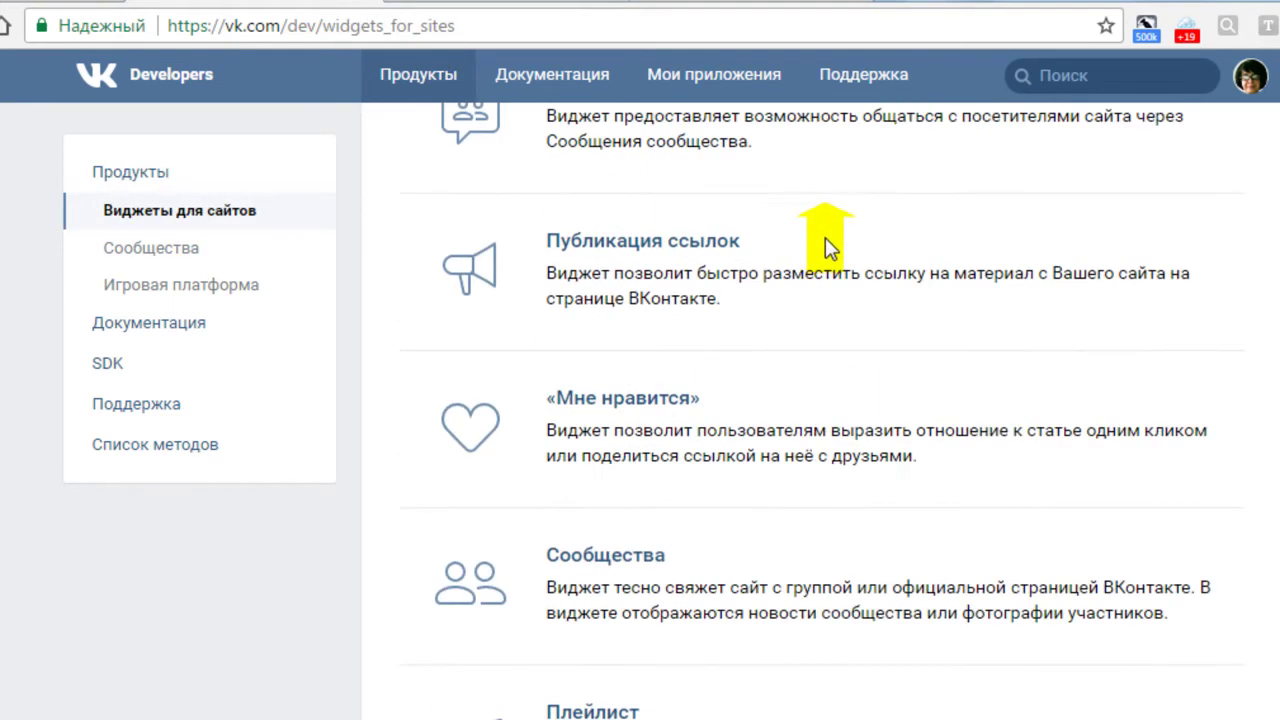
scroll(829, 250, "up", 3)
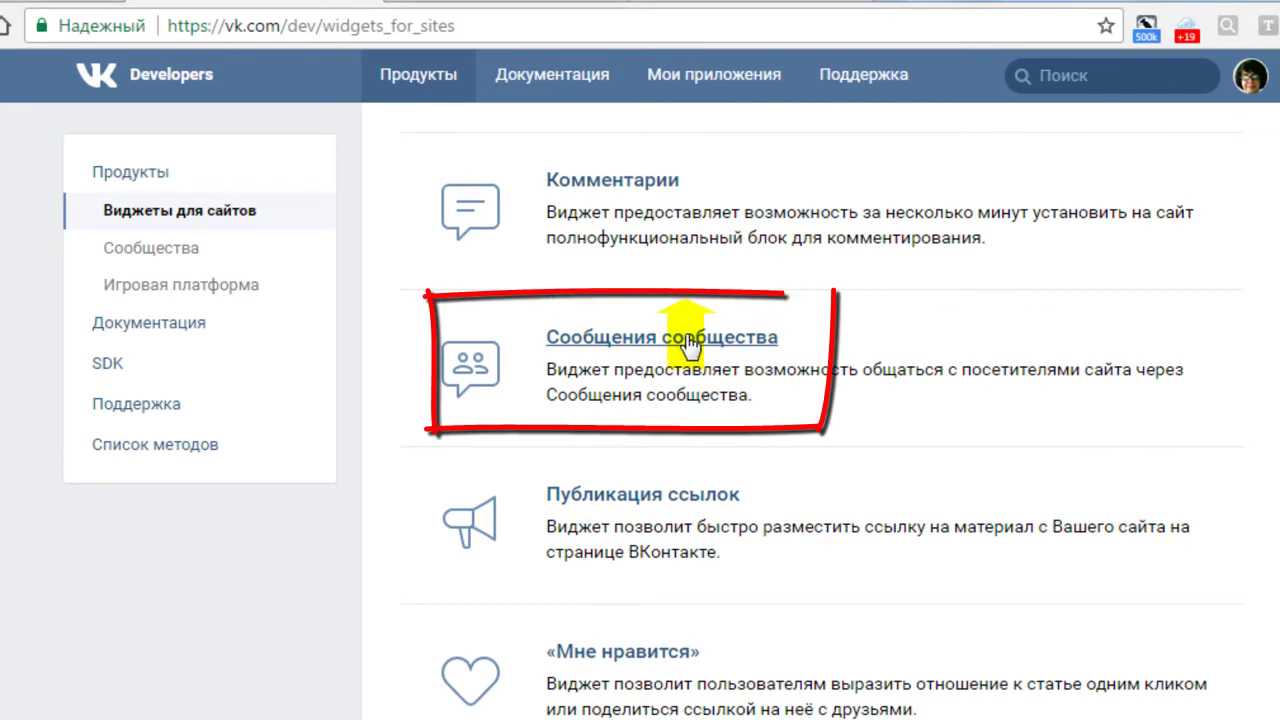
left_click(689, 340)
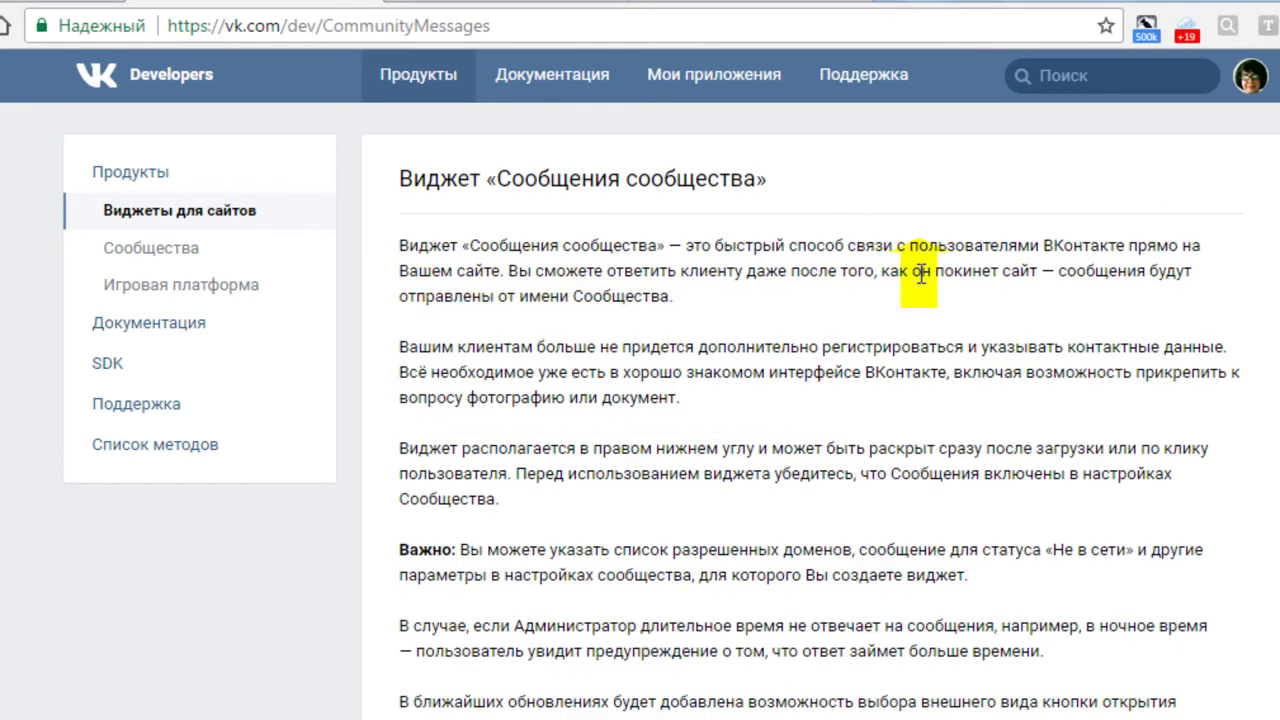
Choose Все для начинающего блогера as the widget's community and check the widget preview.
scroll(921, 276, "down", 10)
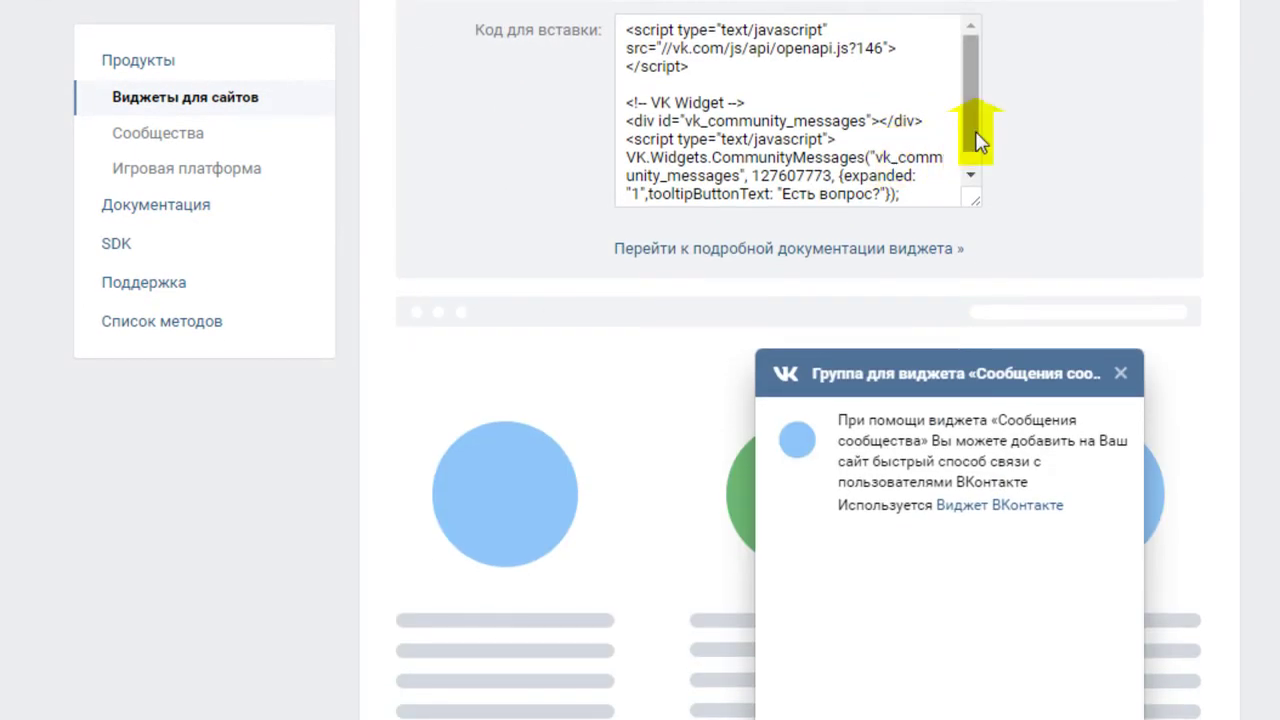
scroll(974, 129, "down", 2)
scroll(1114, 143, "down", 3)
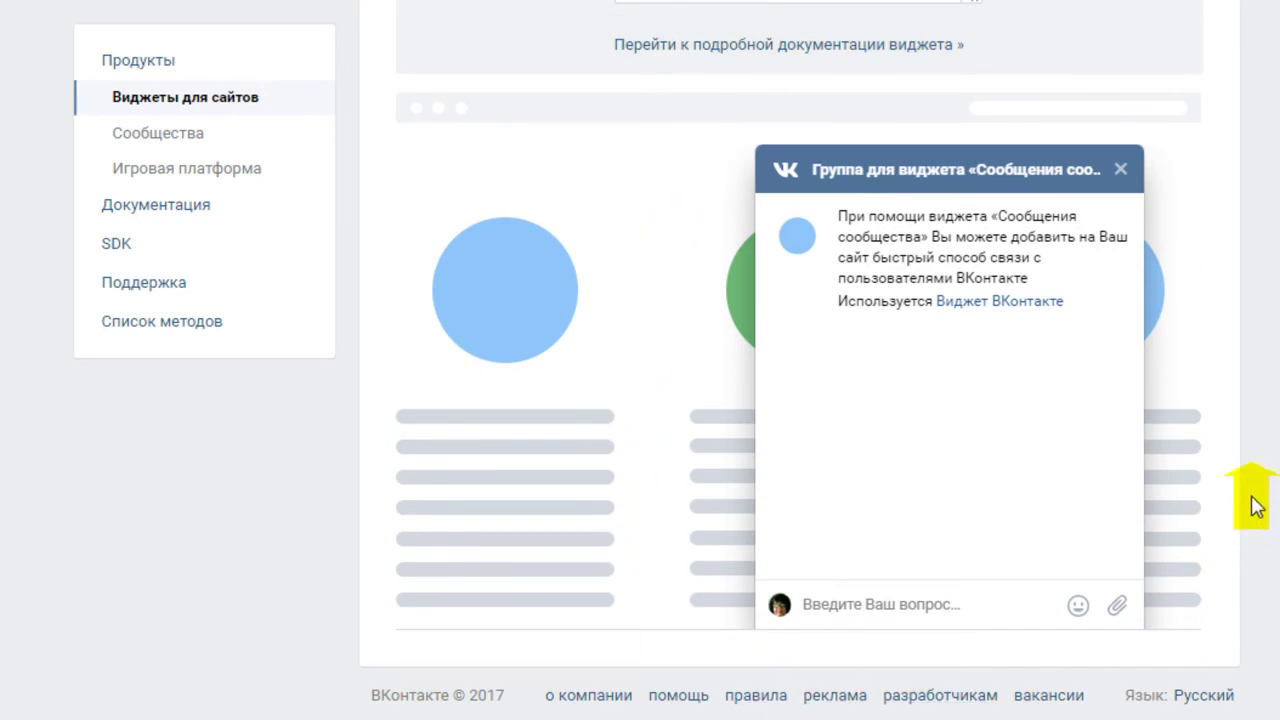
scroll(1250, 490, "up", 10)
scroll(1237, 466, "down", 6)
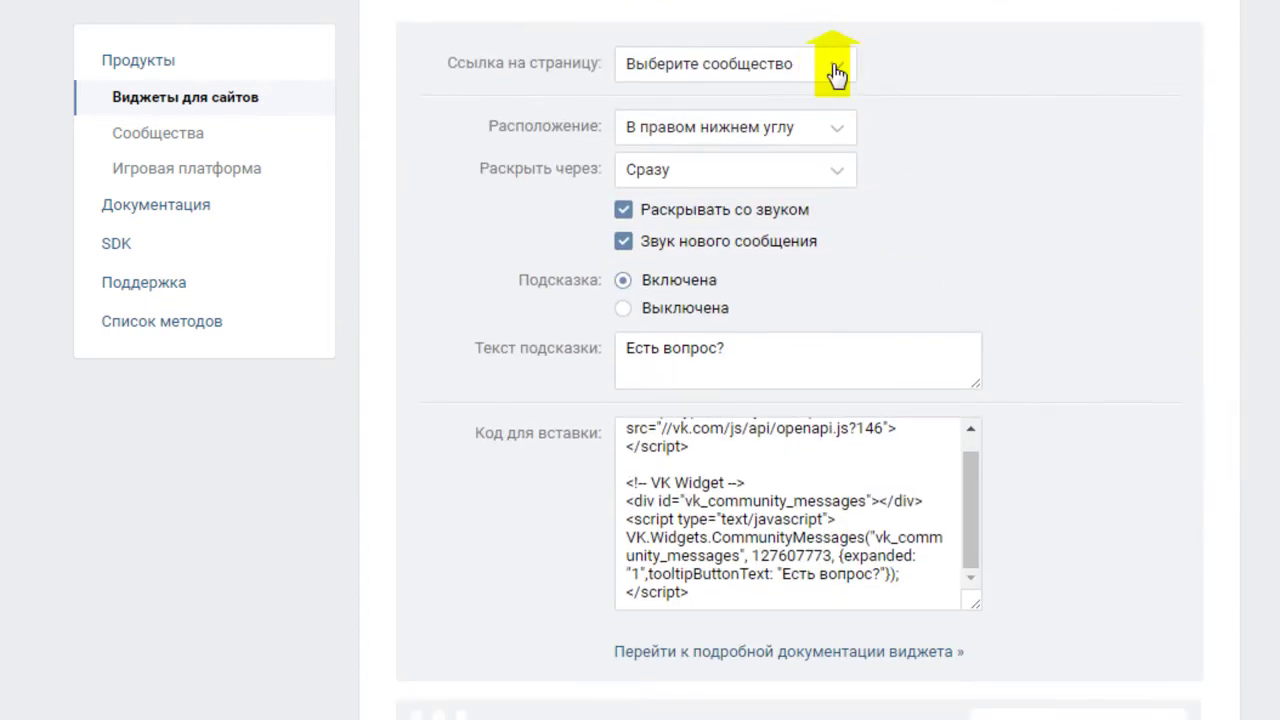
left_click(837, 72)
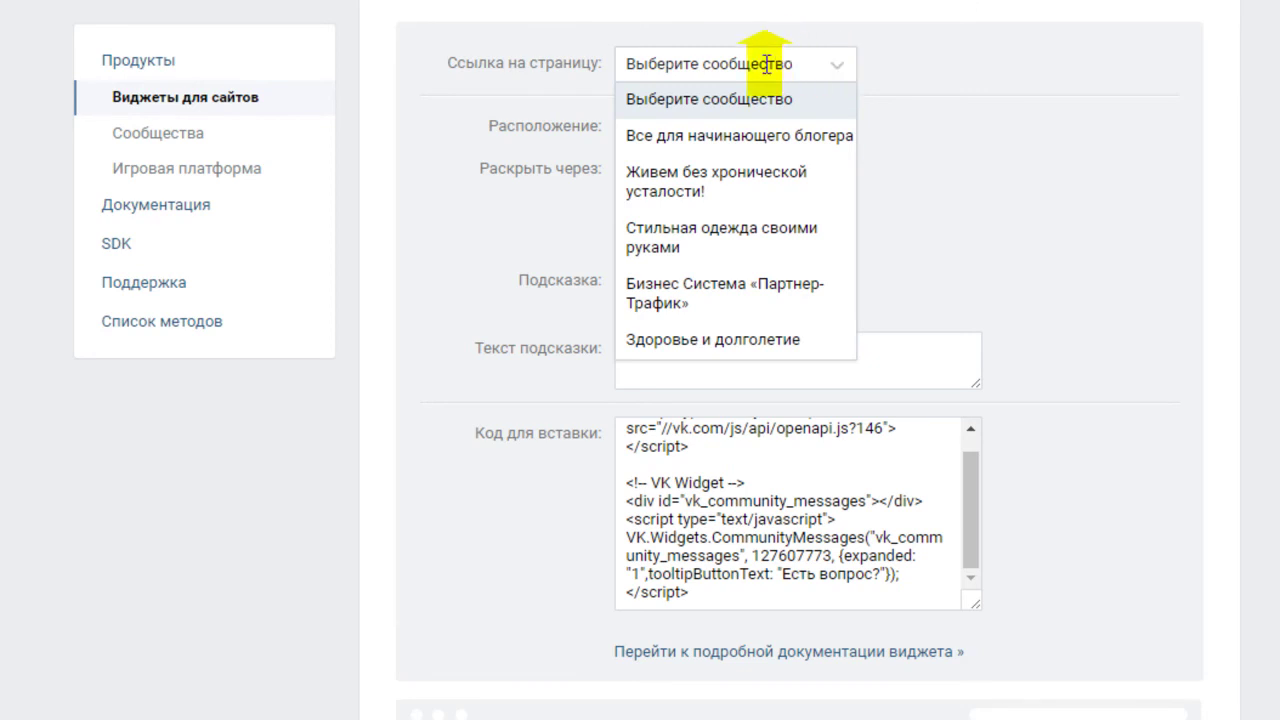
left_click(750, 134)
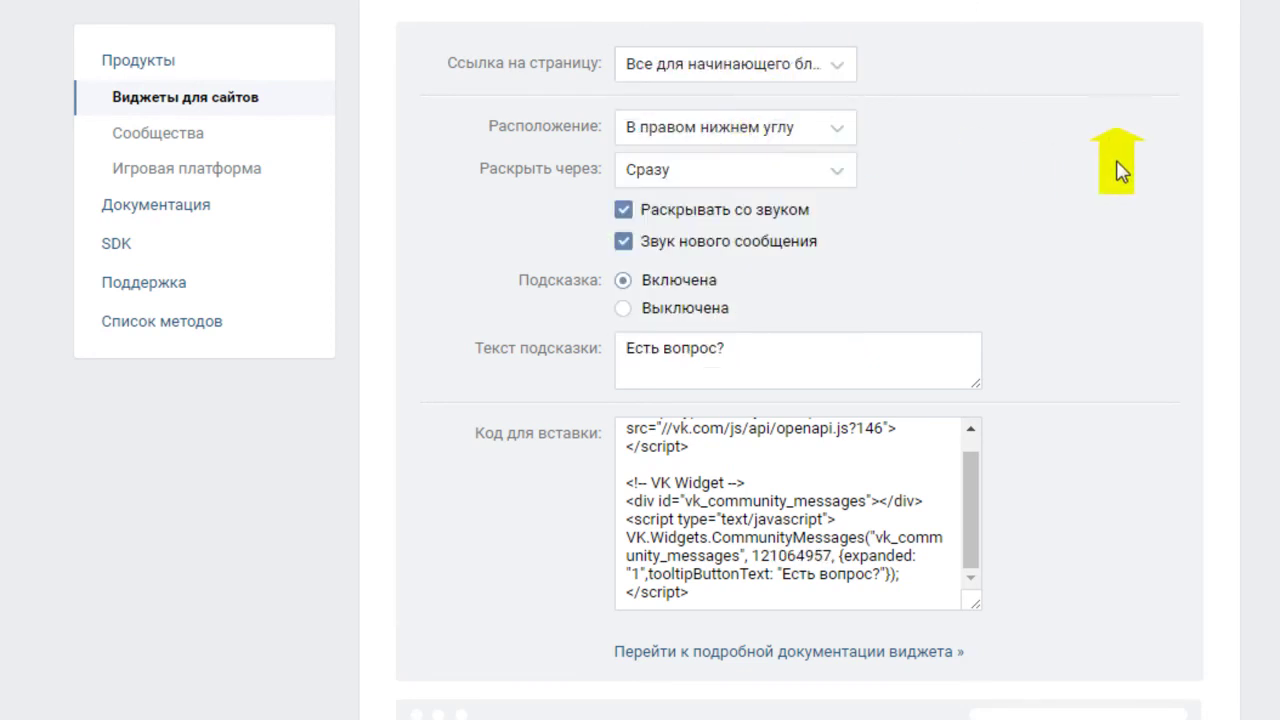
scroll(1155, 150, "down", 6)
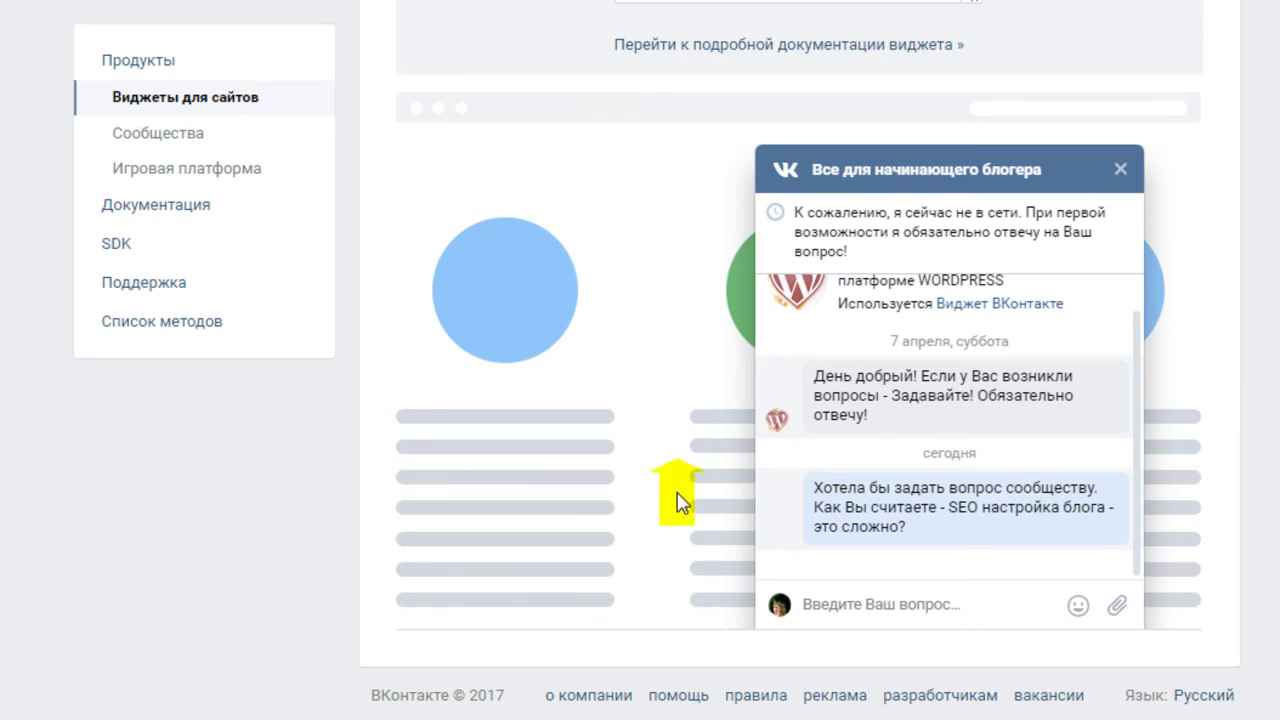
scroll(1100, 235, "up", 5)
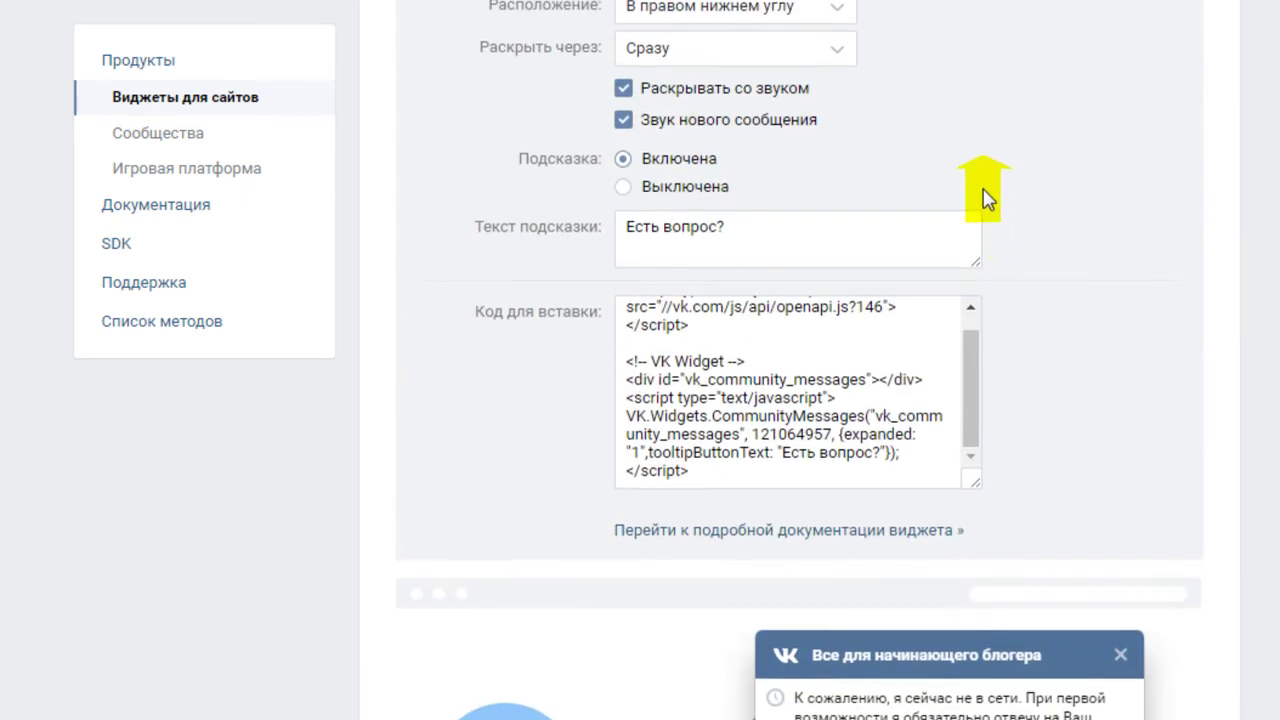
scroll(985, 200, "up", 1)
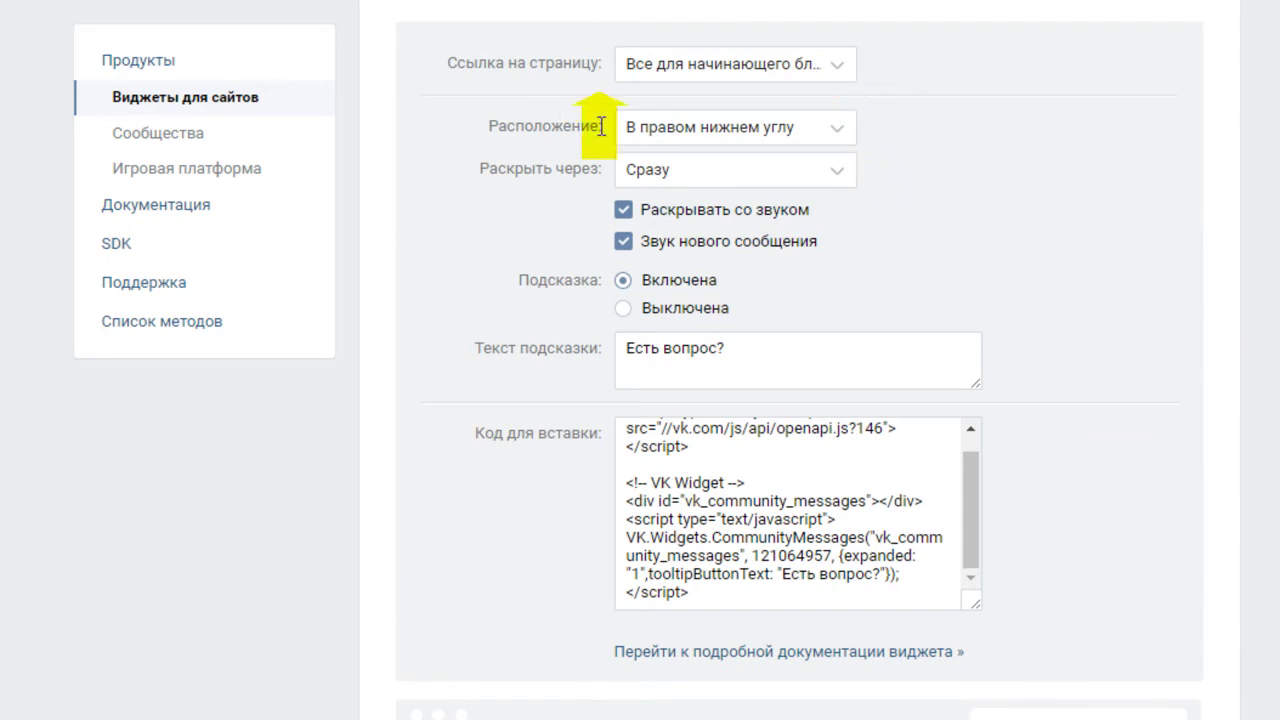
Set the widget's placement to В правом нижнем углу and its expand delay to Не раскрывать, and check the preview.
left_click(837, 132)
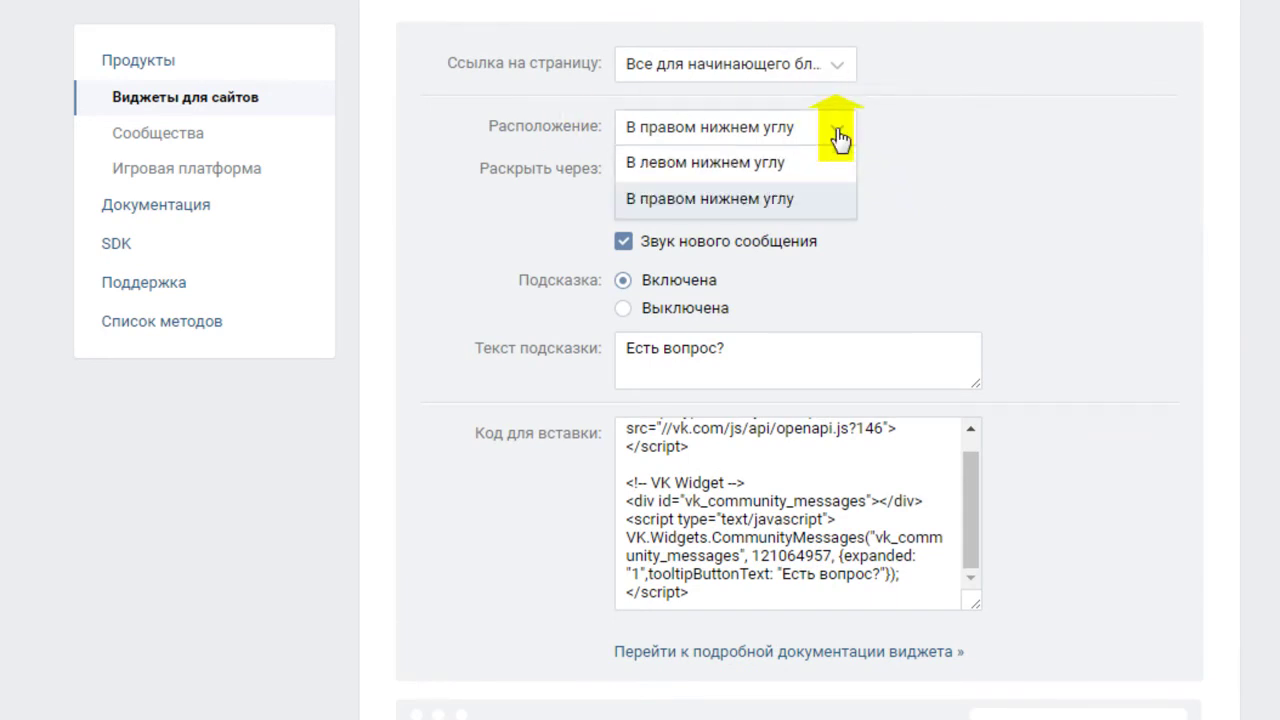
left_click(822, 199)
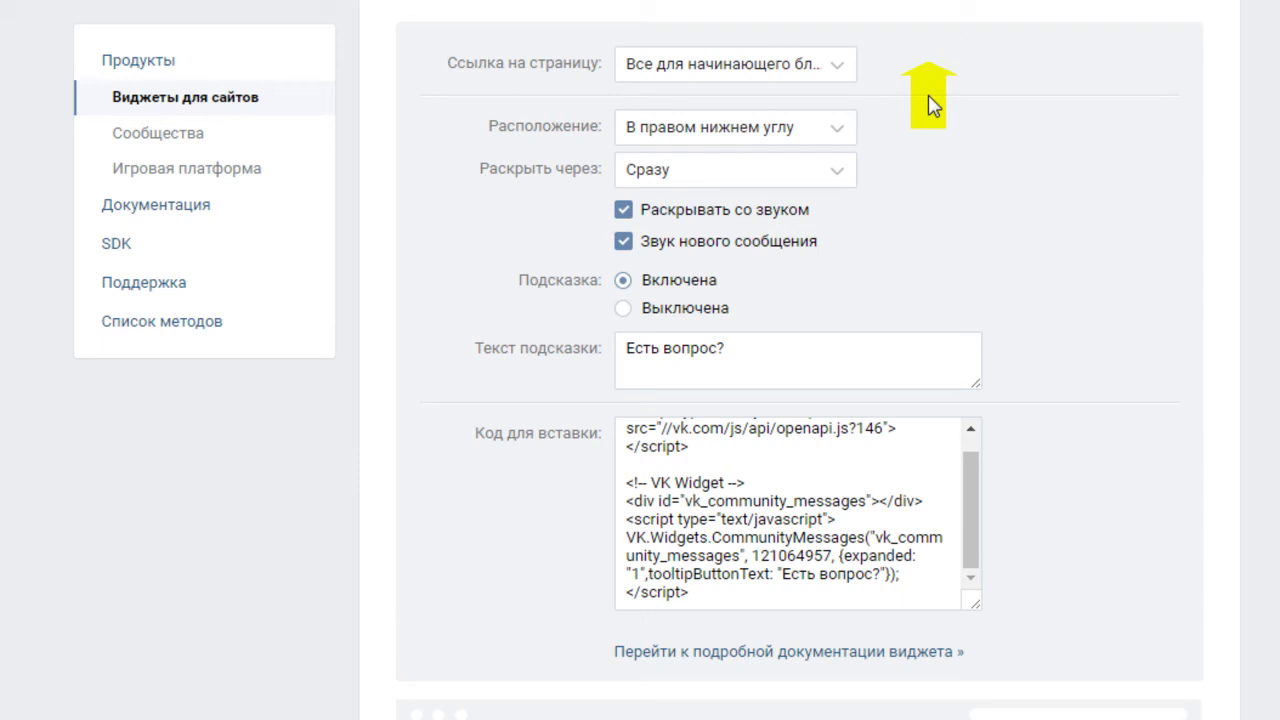
left_click(838, 183)
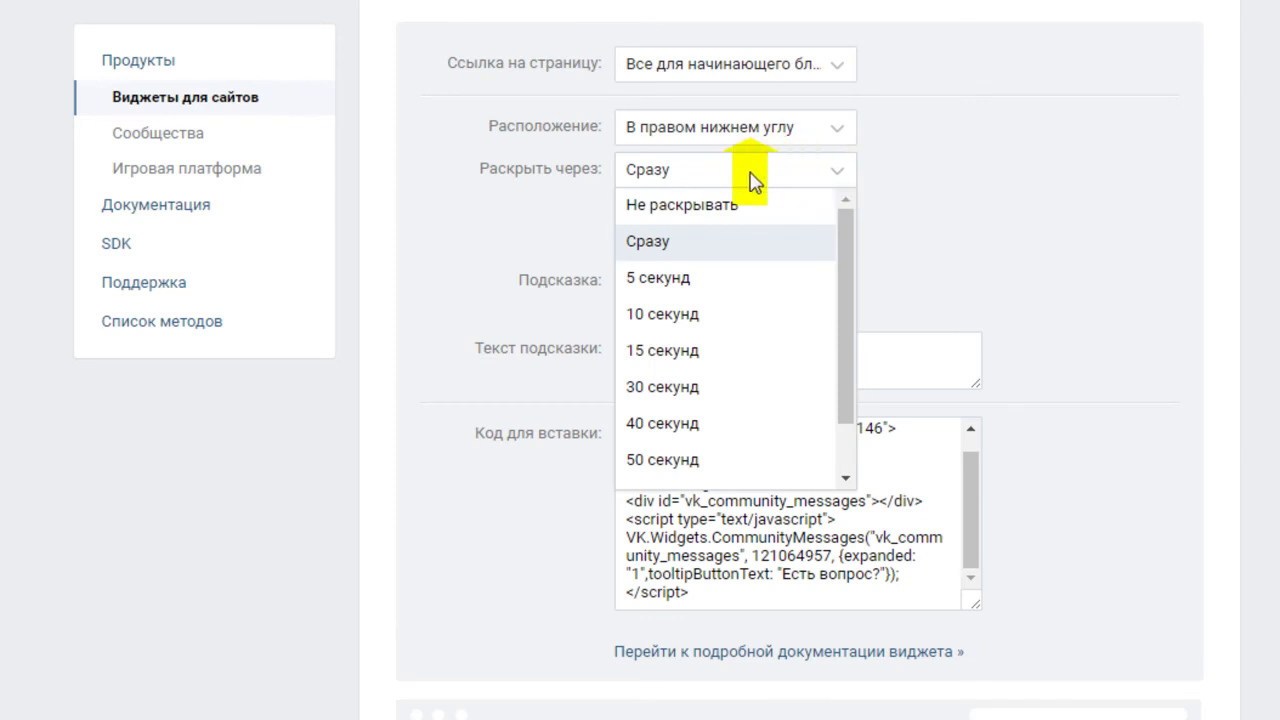
left_click(742, 206)
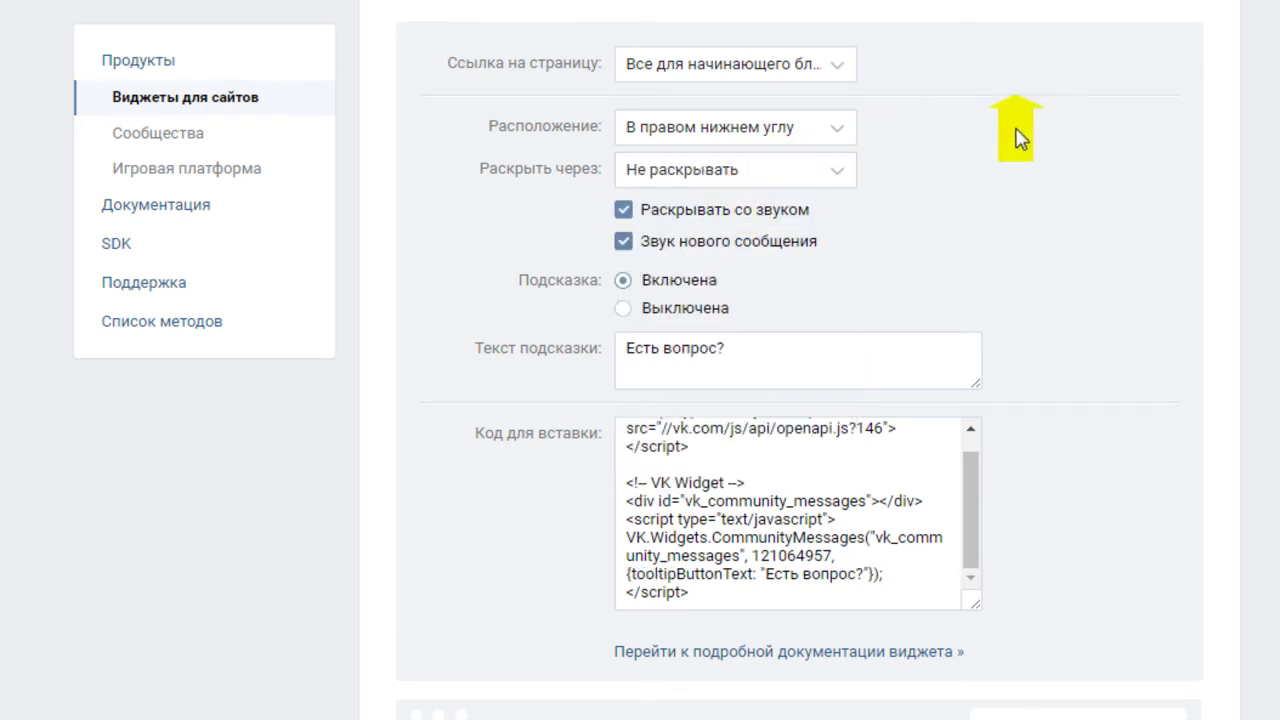
scroll(1184, 153, "down", 6)
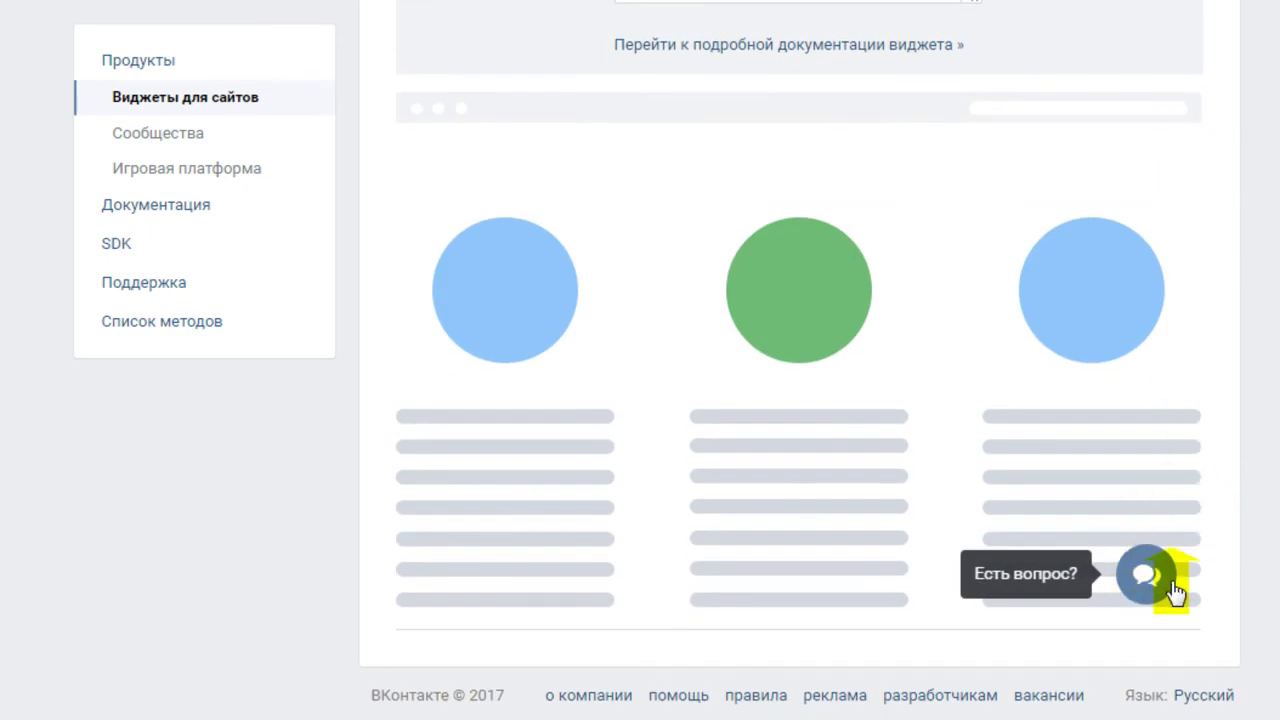
Set the widget's expand delay to 10 секунд and check the chat window in the preview.
scroll(1249, 363, "up", 7)
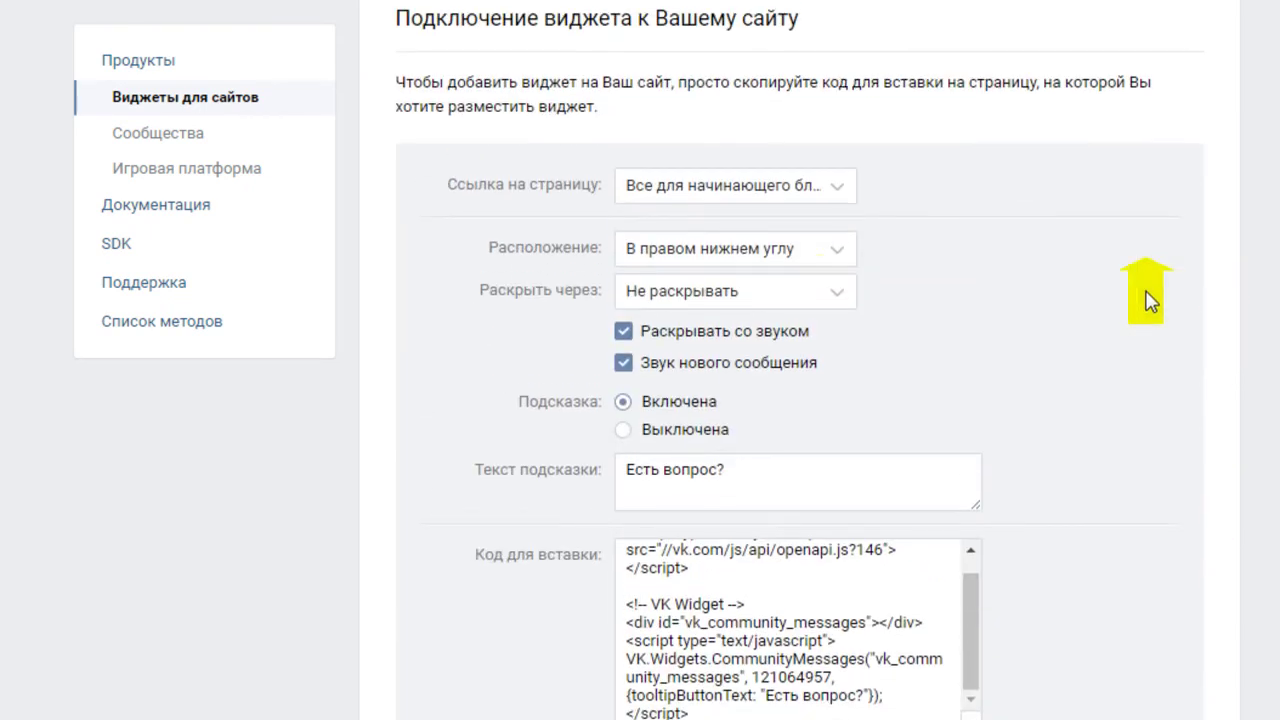
left_click(828, 298)
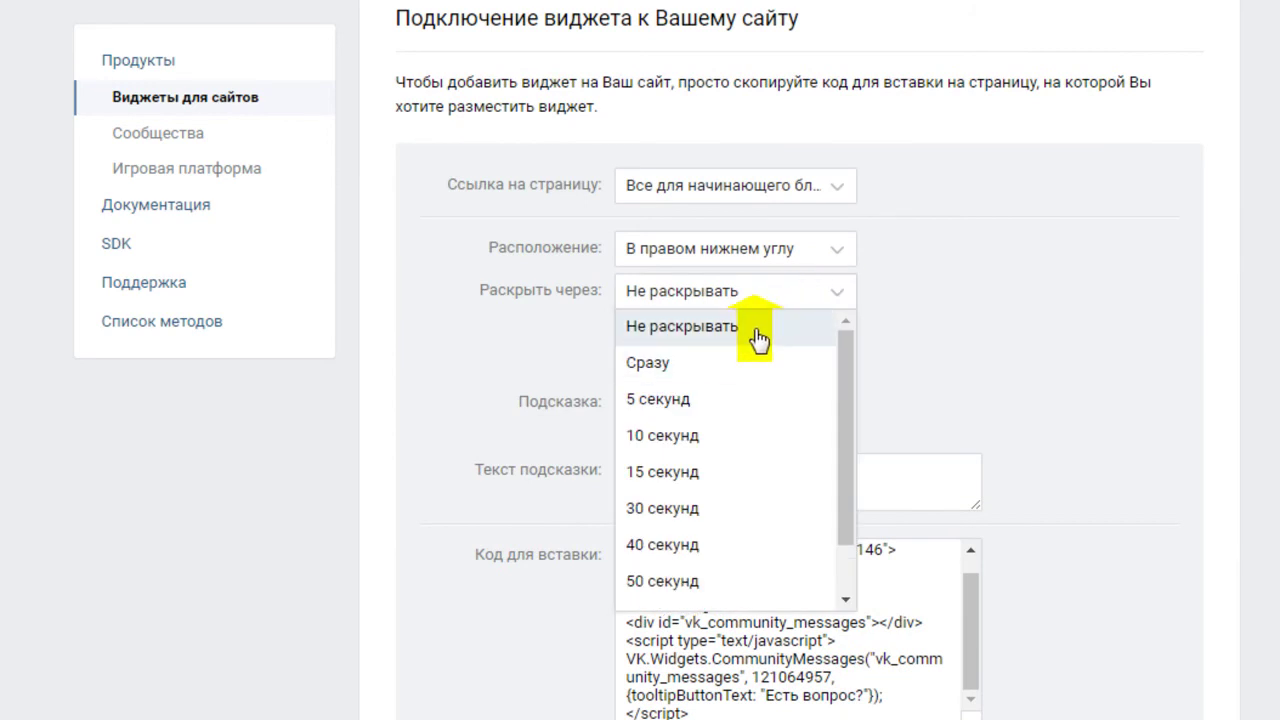
left_click(741, 437)
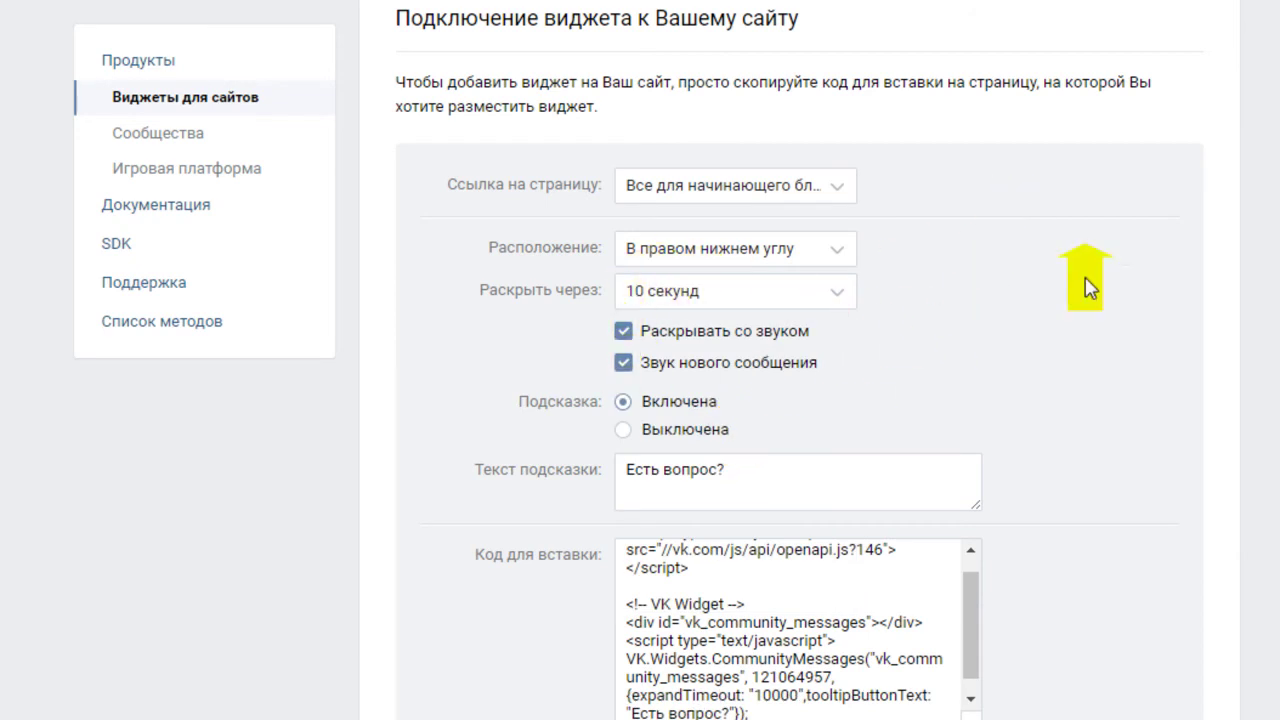
scroll(1137, 223, "down", 7)
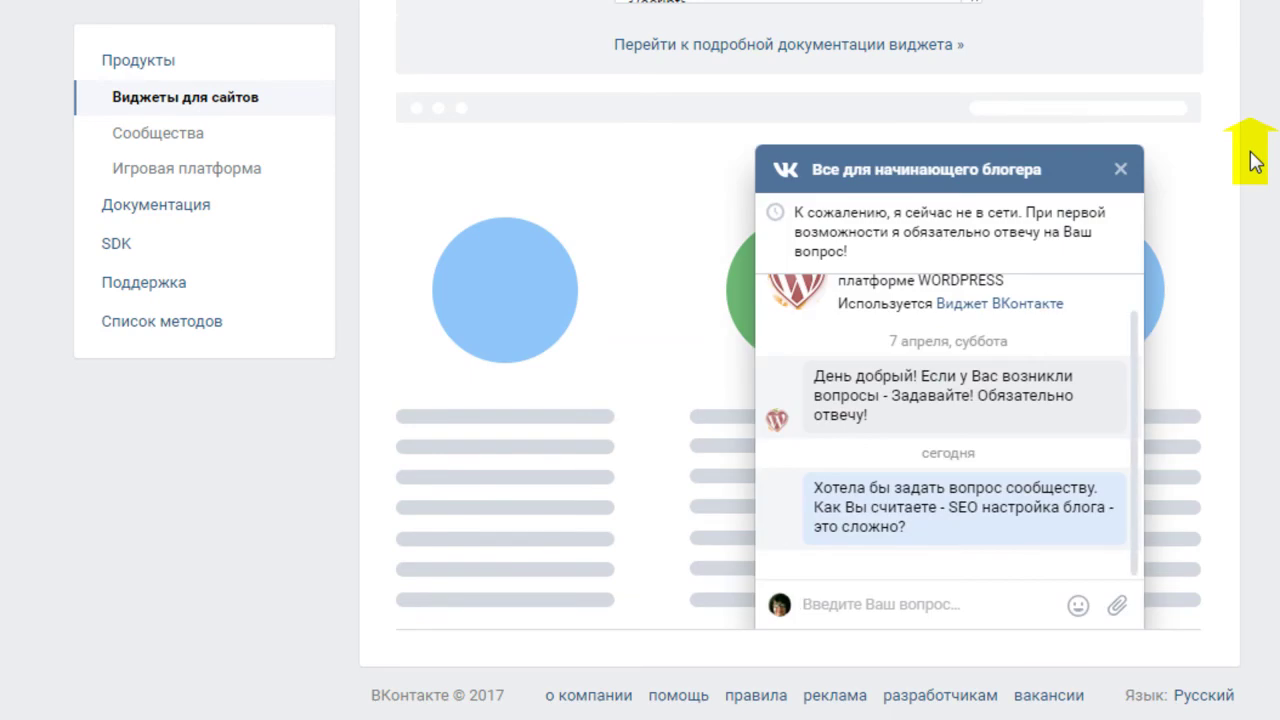
Review the tooltip settings and select the whole embed code of the widget for copying.
scroll(1250, 165, "up", 5)
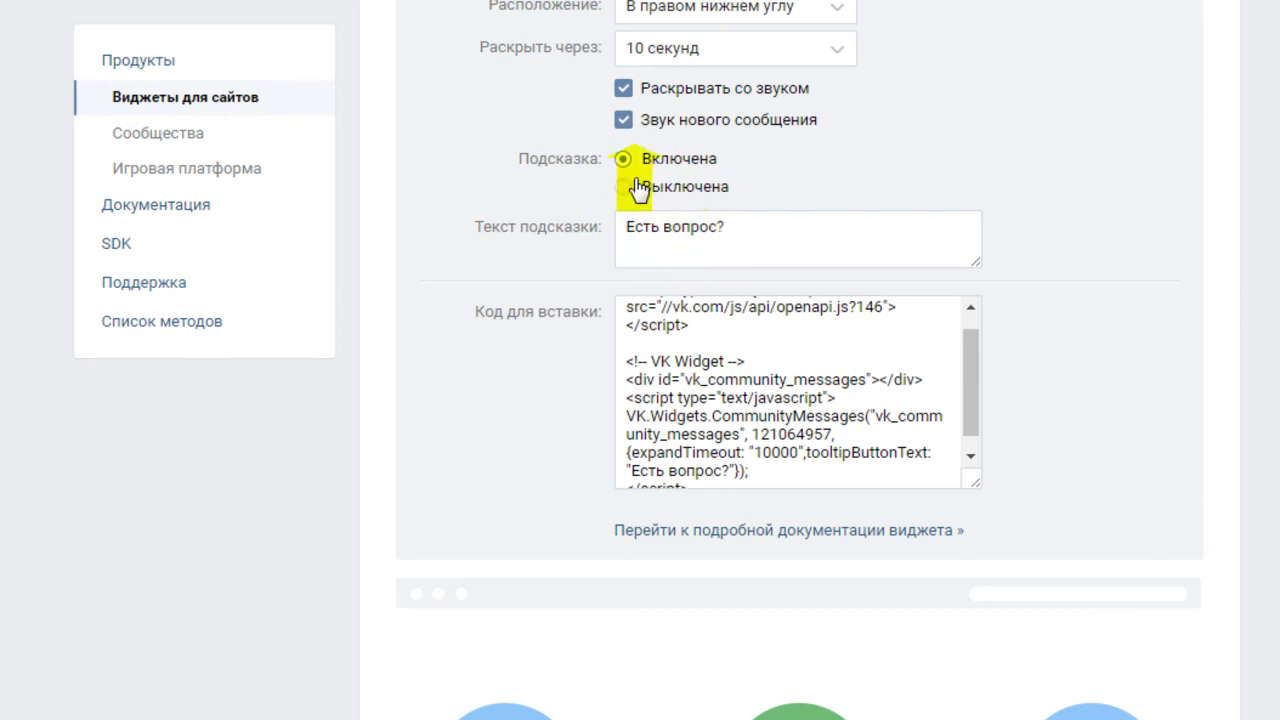
scroll(1085, 136, "down", 3)
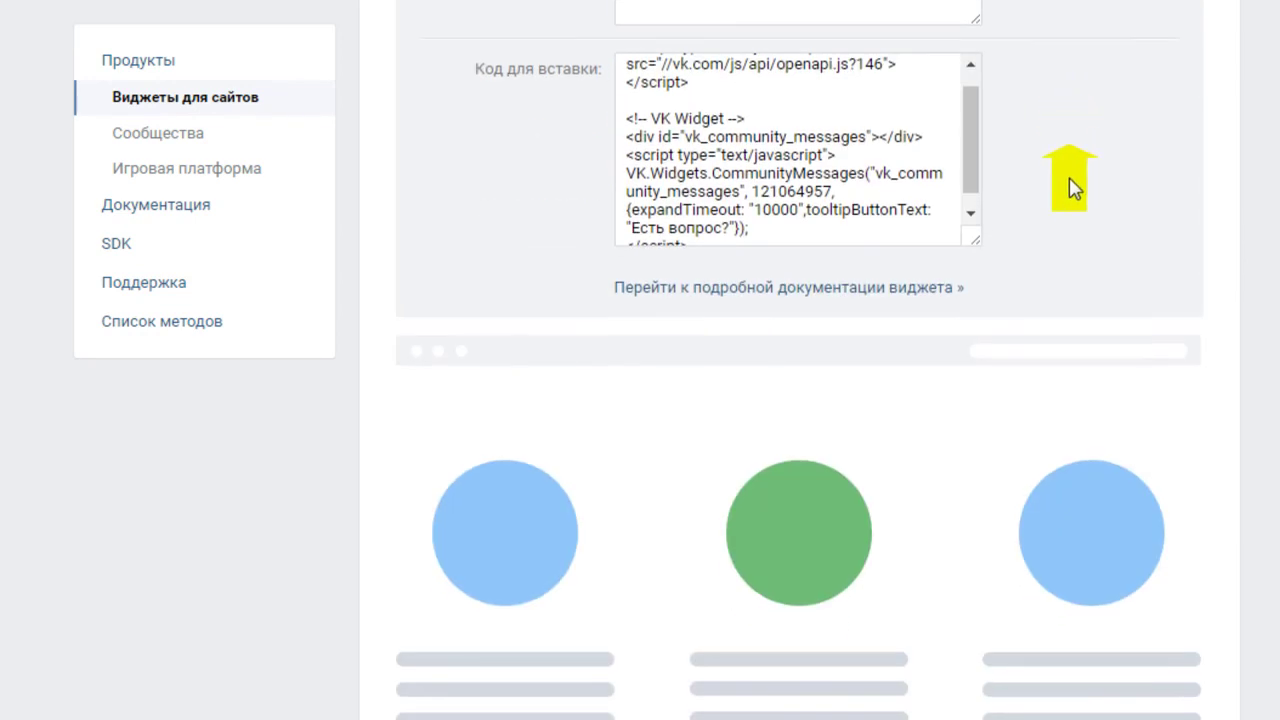
scroll(1069, 177, "up", 1)
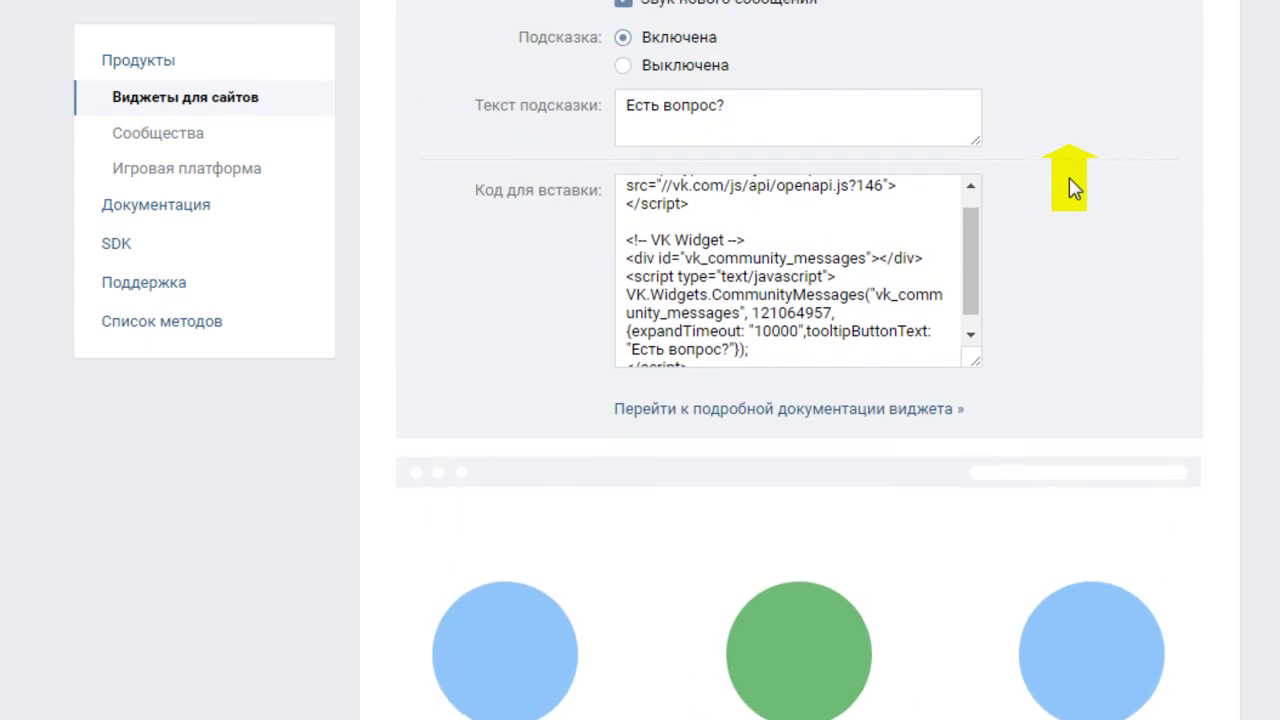
left_click(975, 250)
left_click_drag(971, 283, 1077, 206)
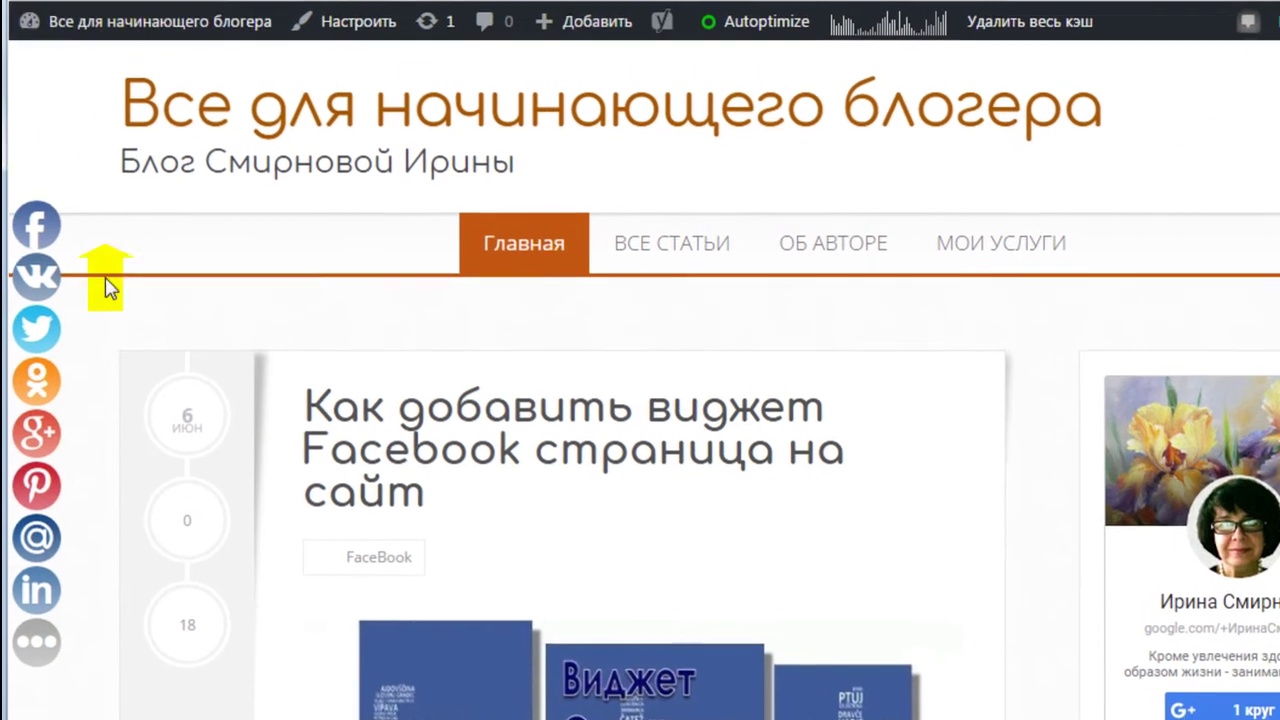
Switch to the WordPress blog, open its widget management page and locate the empty Текст widget in the sidebar.
mouse_move(54, 55)
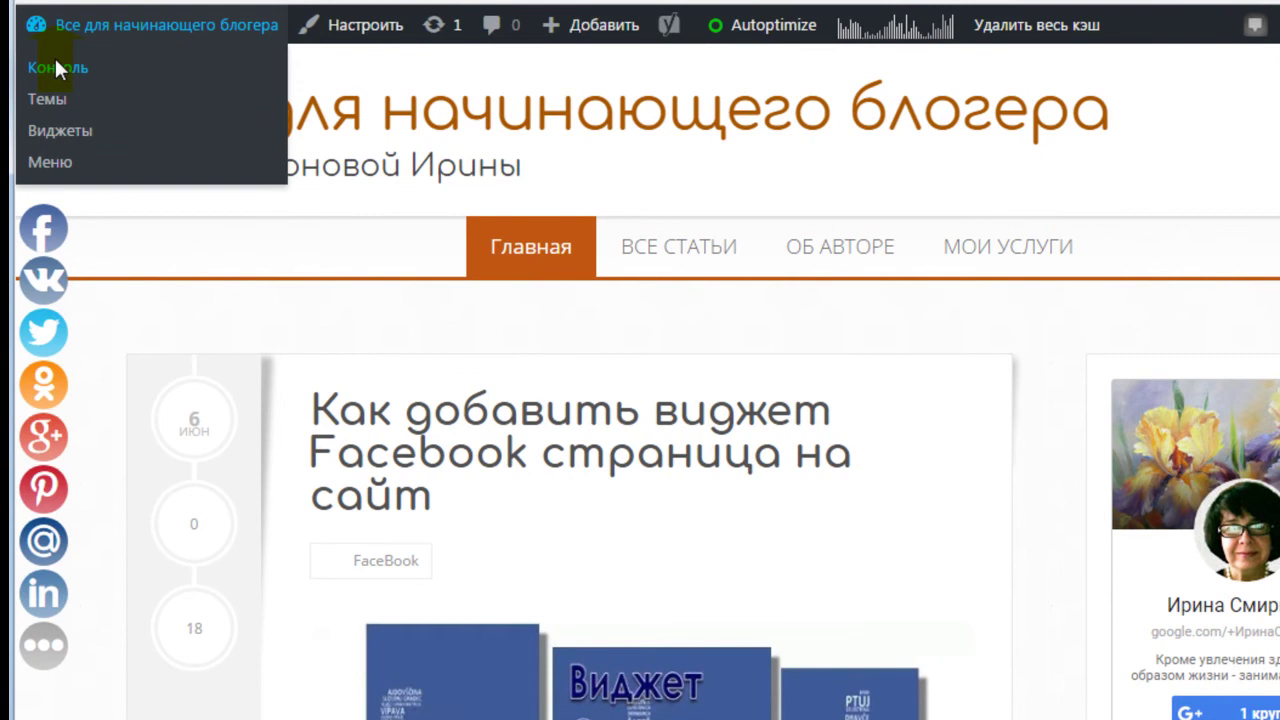
left_click(74, 128)
scroll(723, 309, "down", 2)
scroll(726, 318, "down", 10)
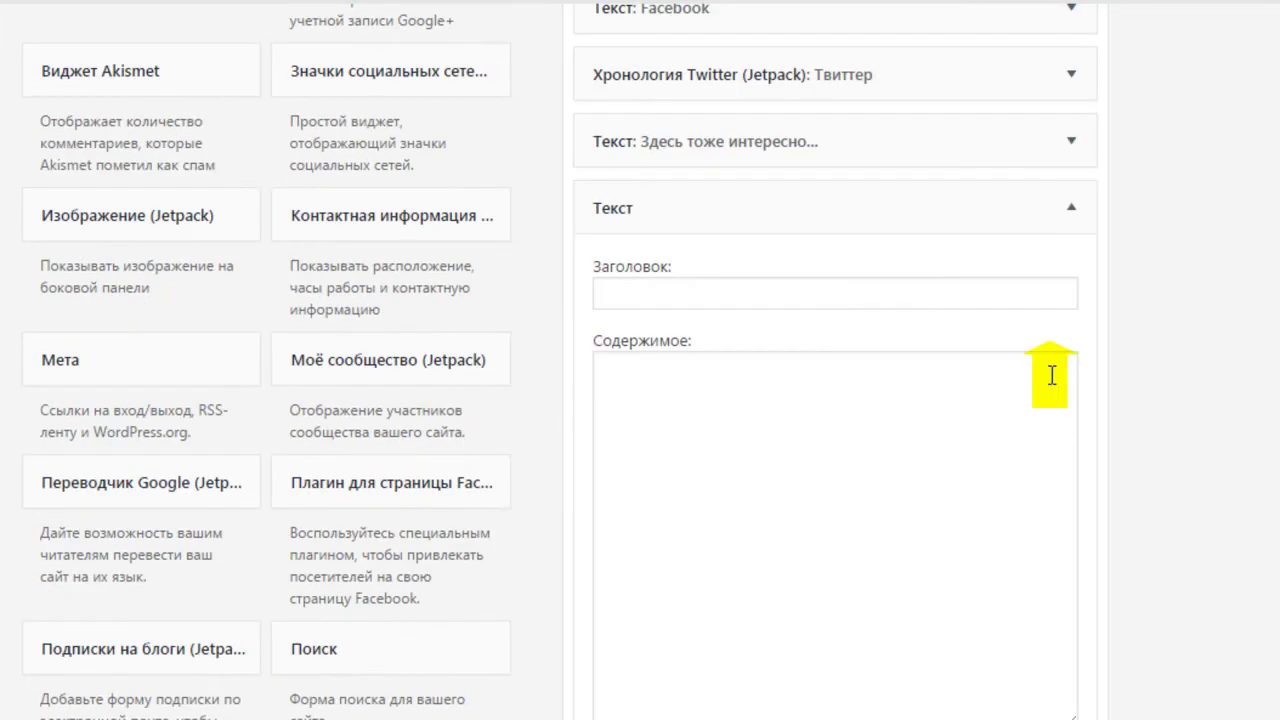
Paste the VK widget embed code into the content of the empty Текст widget, then save and close that widget.
left_click(628, 378)
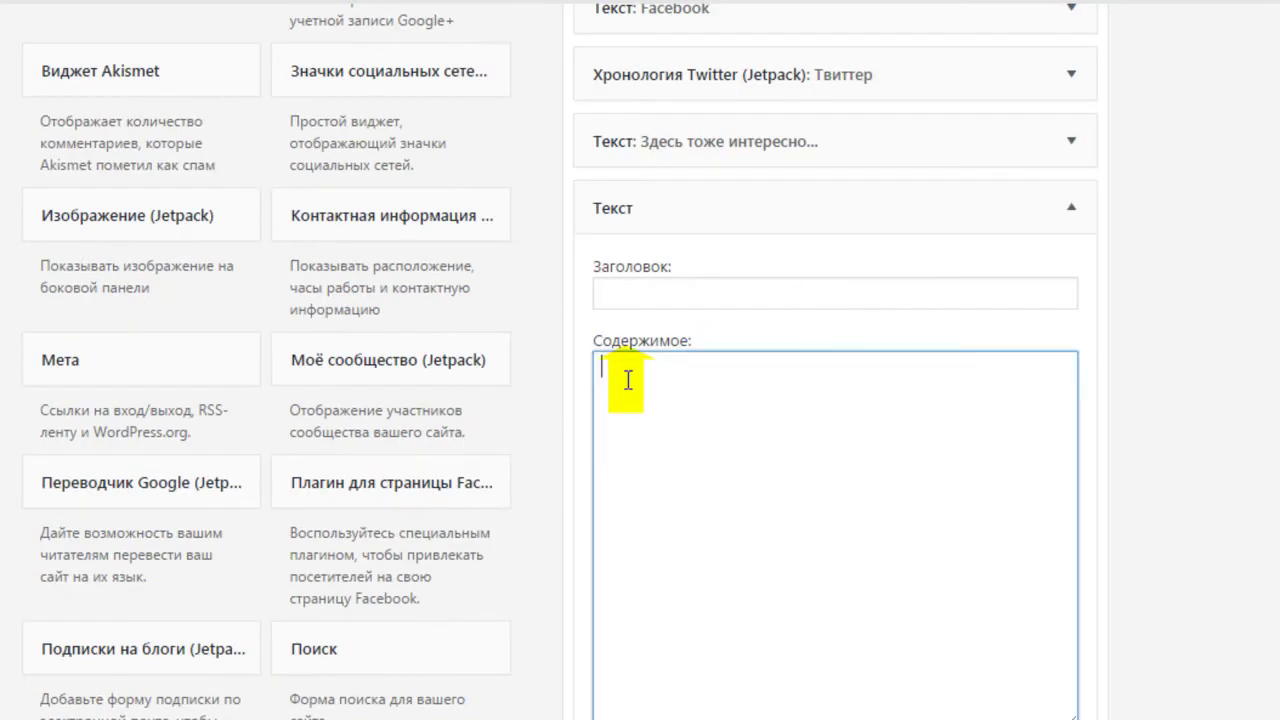
type("<script type=\"text/javascript\" src=\"//vk.com/js/api/openapi.js?146\"></script>  <!-- VK Widget --> <div id=\"vk_community_messages\"></div> <script type=\"text/javascript\"> VK.Widgets.CommunityMessages(\"vk_community_messages\", 121084957, {expandTimeout: \"10000\",tooltipButtonText: \"Есть вопросы?\"}); </script>")
scroll(1149, 320, "down", 6)
scroll(1006, 244, "up", 5)
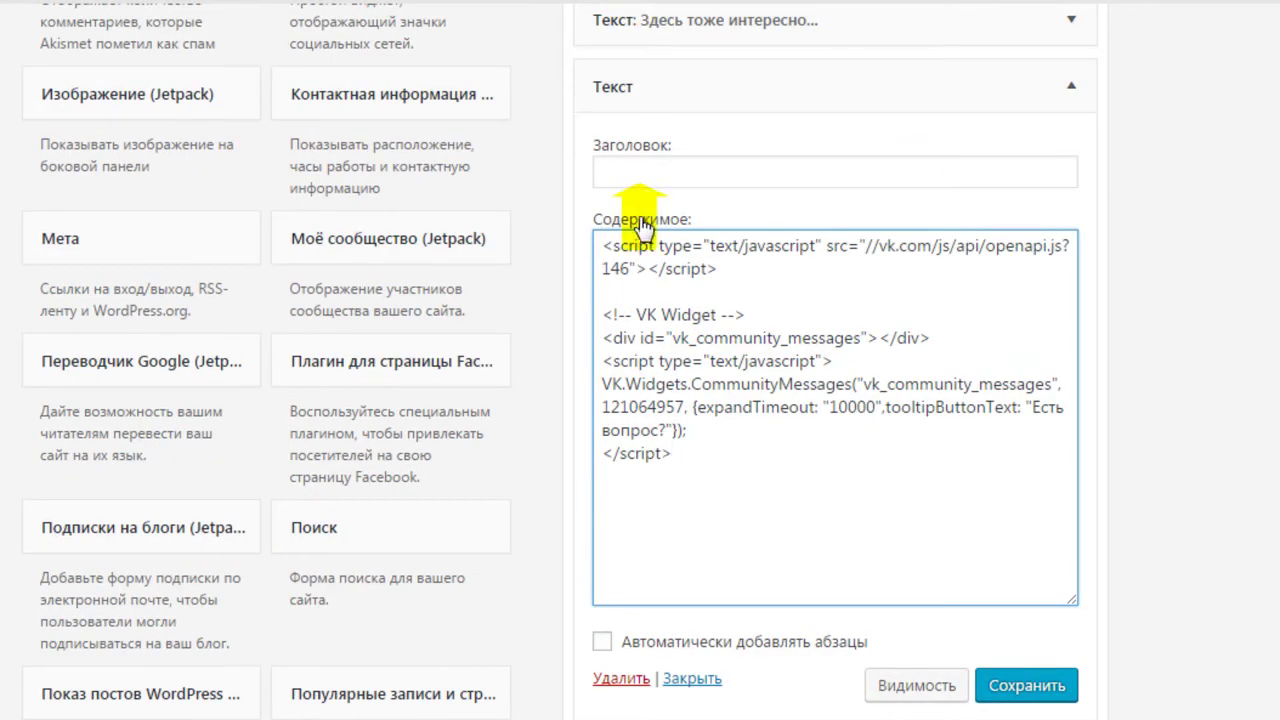
scroll(1075, 225, "down", 1)
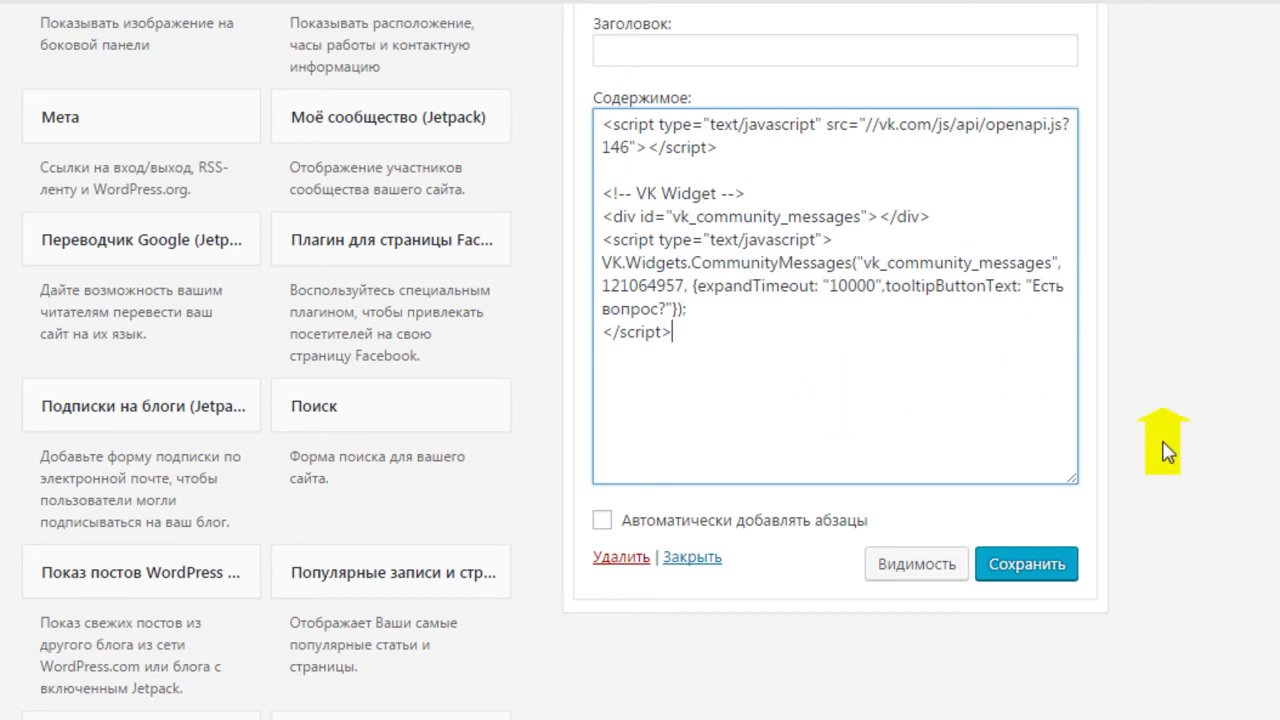
left_click(1029, 577)
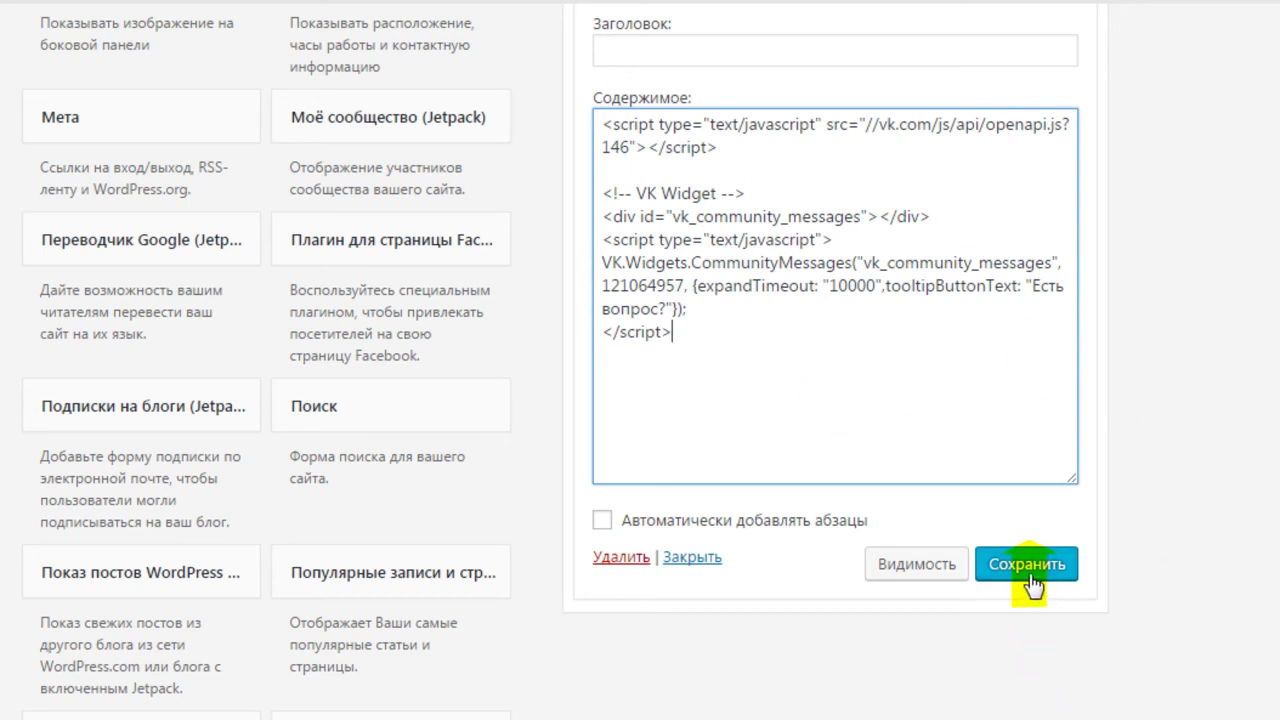
left_click(688, 558)
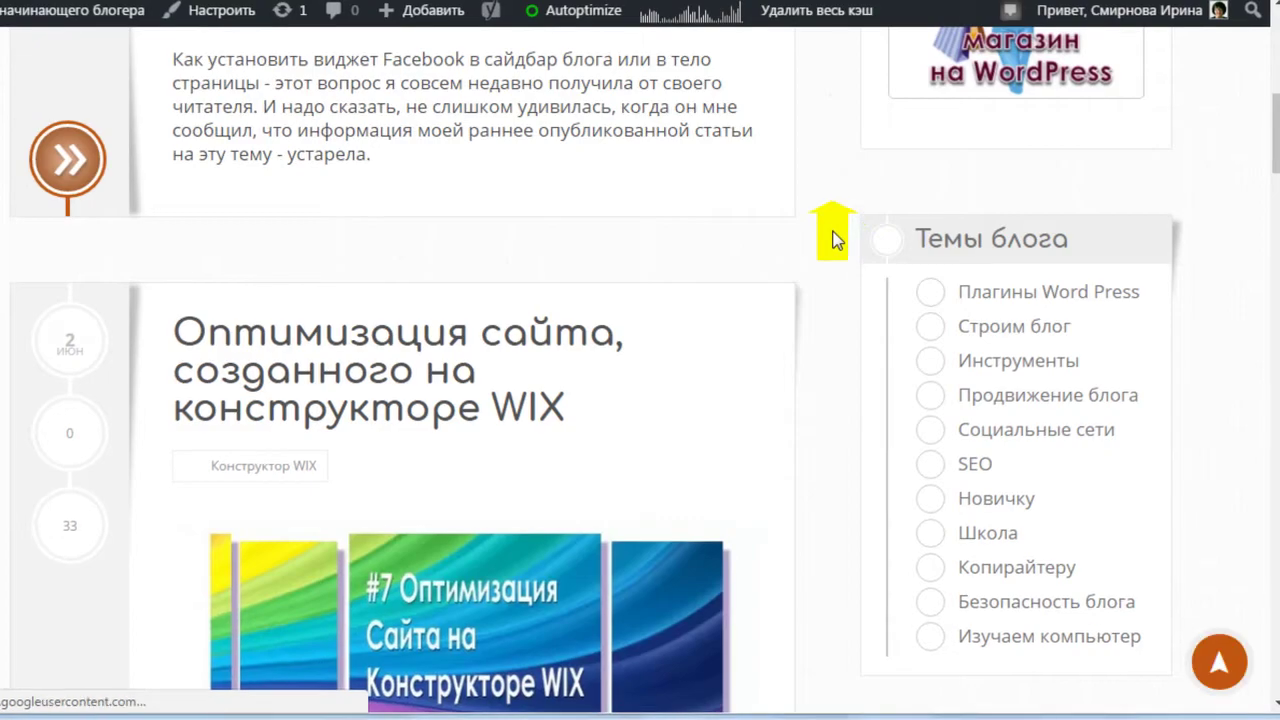
Look through the blog's home page from end to end to check the expanded VK chat window.
scroll(833, 245, "down", 15)
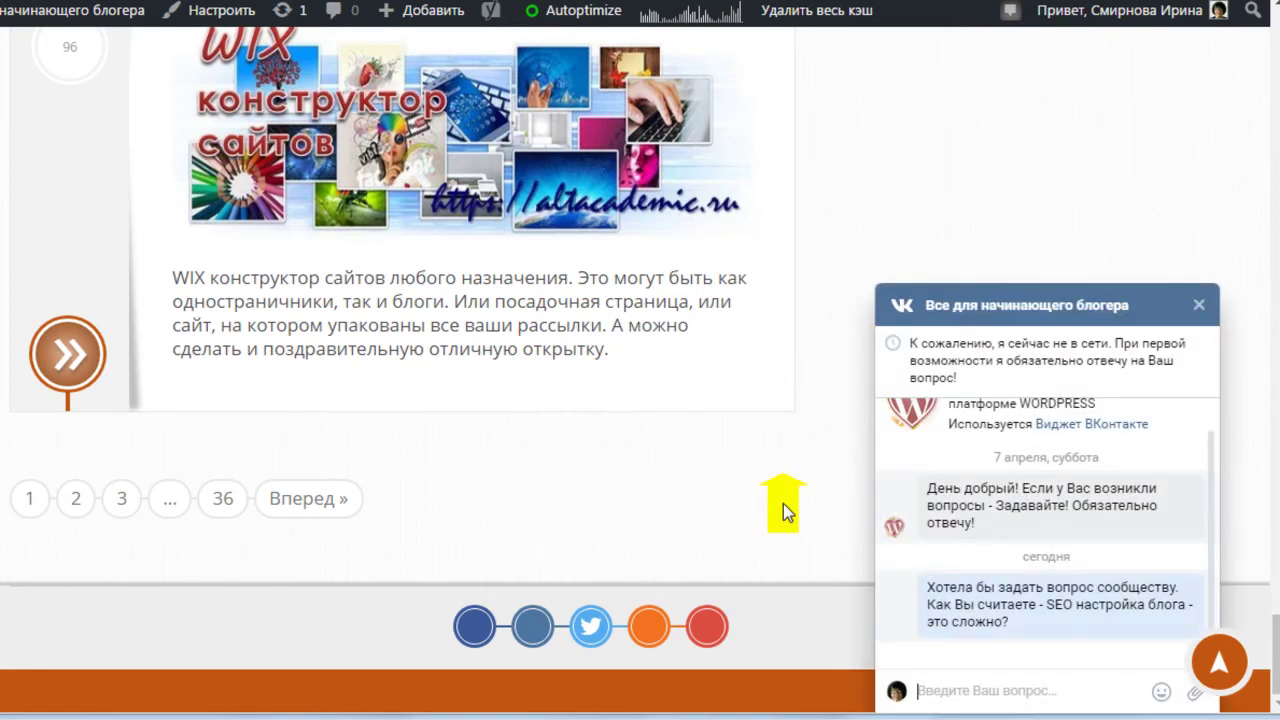
scroll(783, 503, "up", 20)
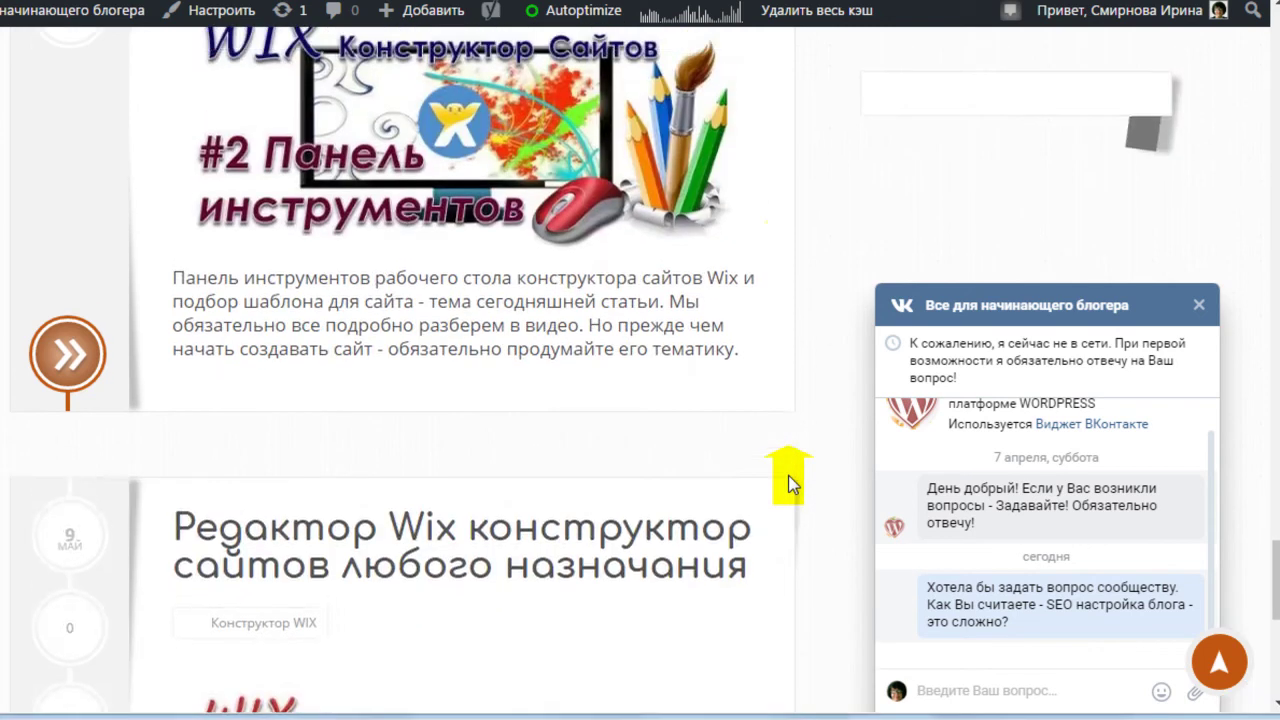
scroll(790, 483, "up", 10)
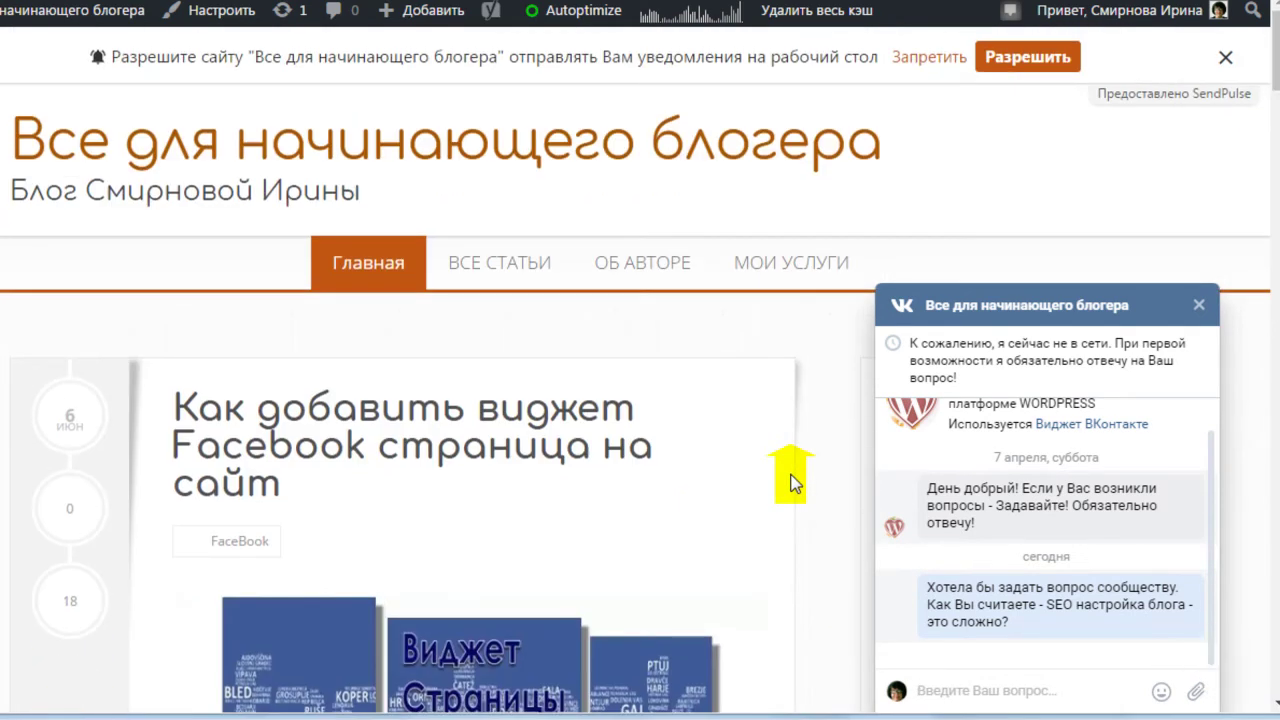
scroll(790, 483, "down", 7)
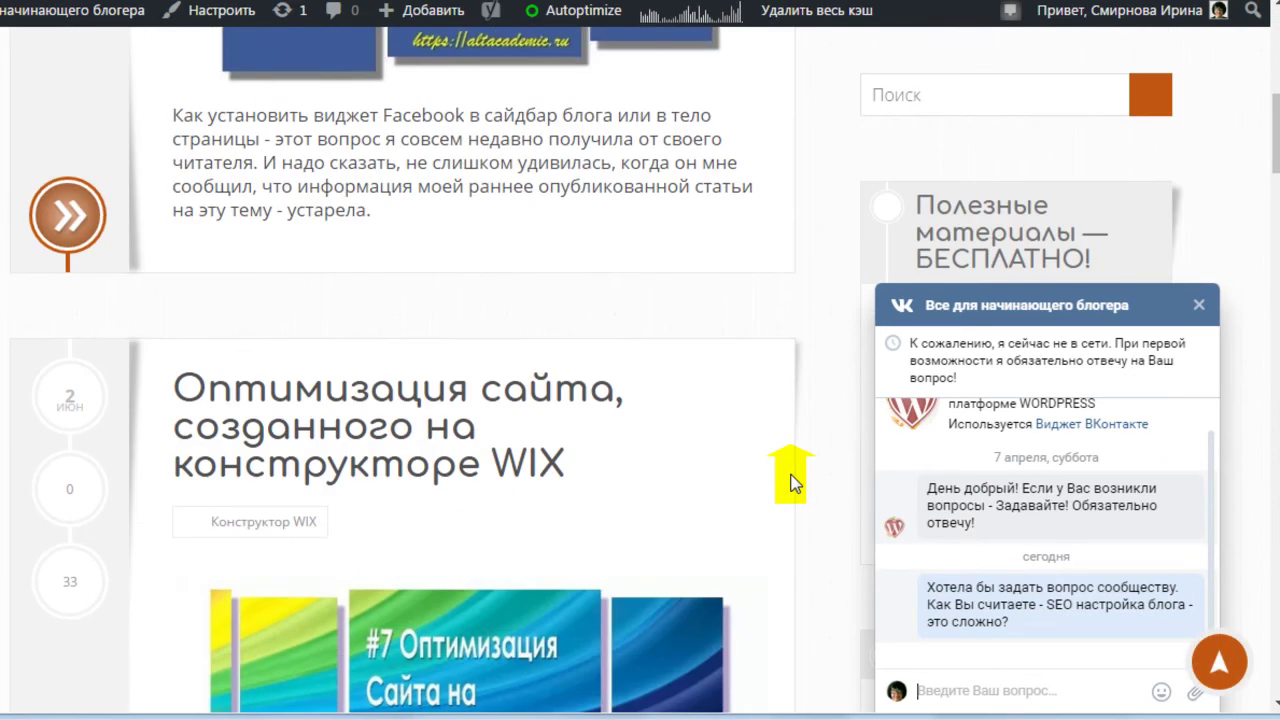
scroll(790, 483, "down", 2)
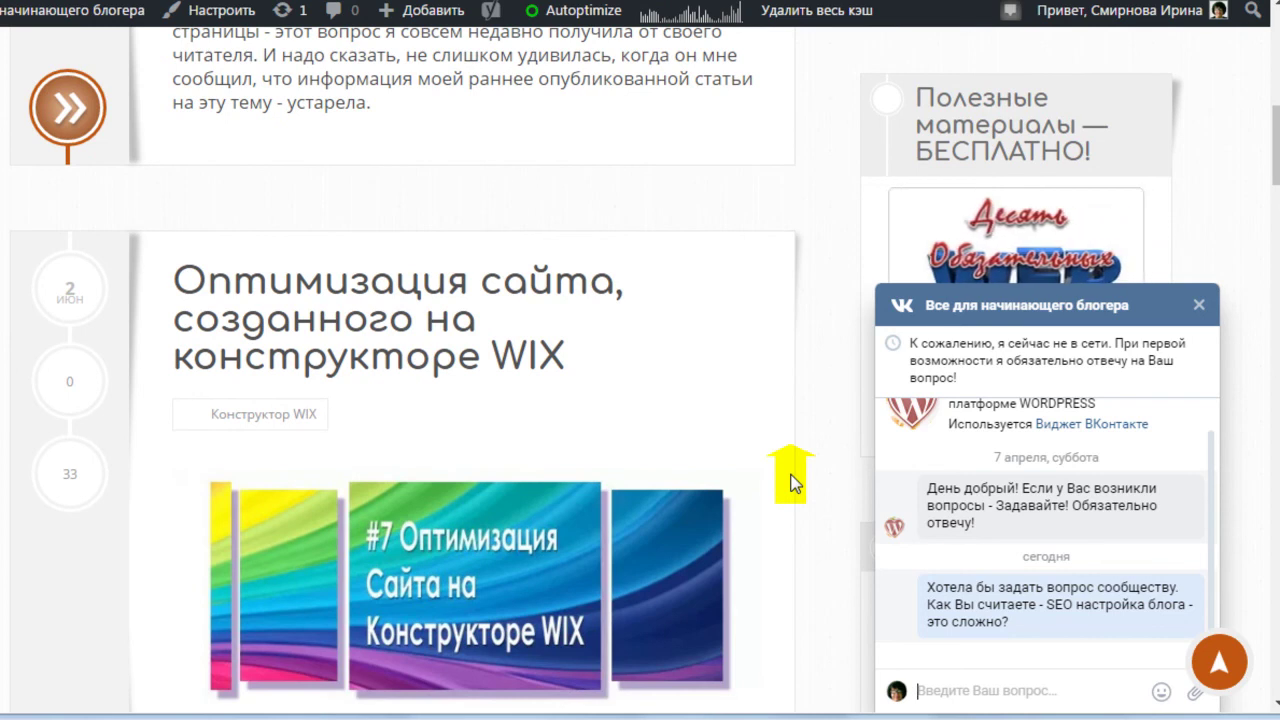
Collapse the VK chat window on the blog, check the page without it, and test reopening and closing the chat.
left_click(1199, 306)
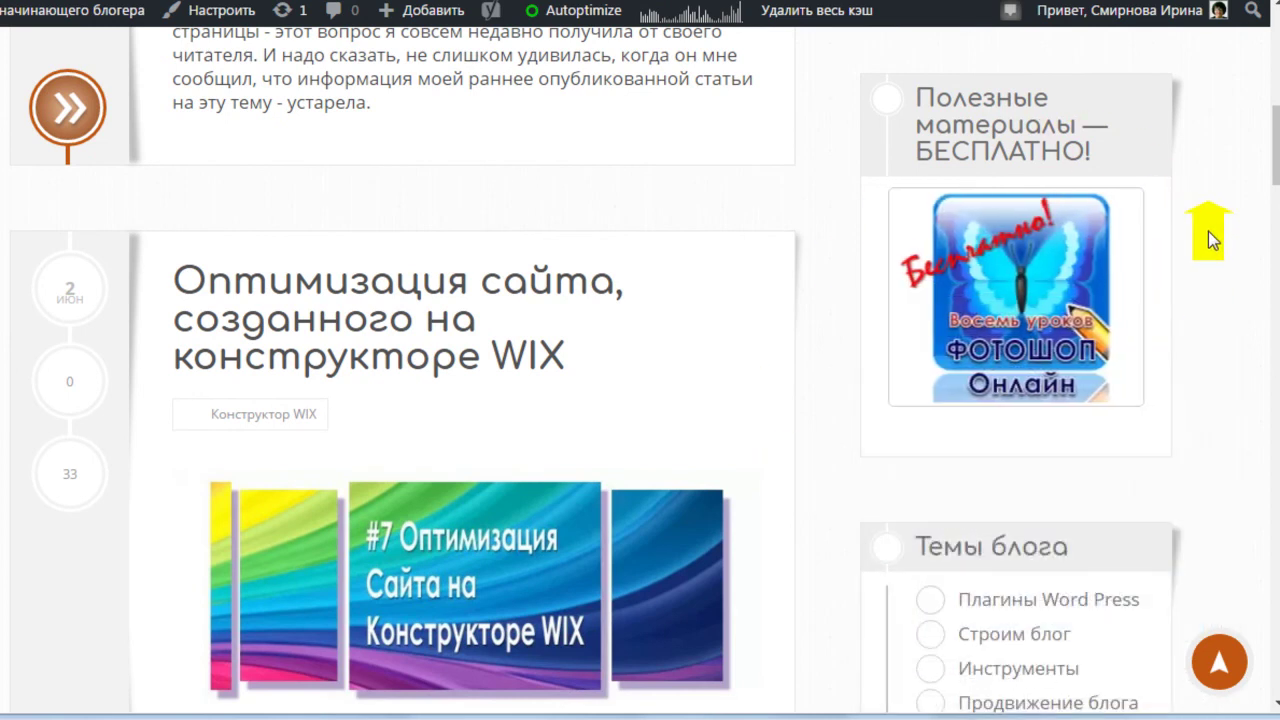
scroll(1210, 240, "down", 15)
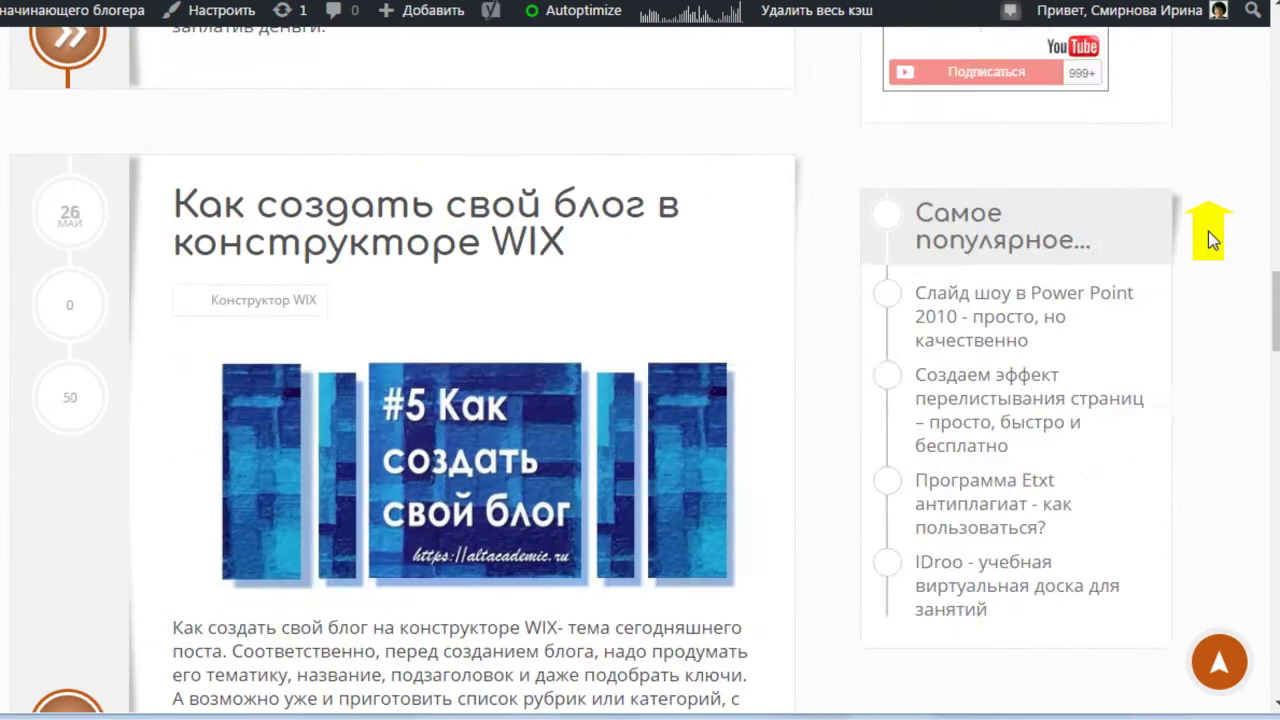
key("Home")
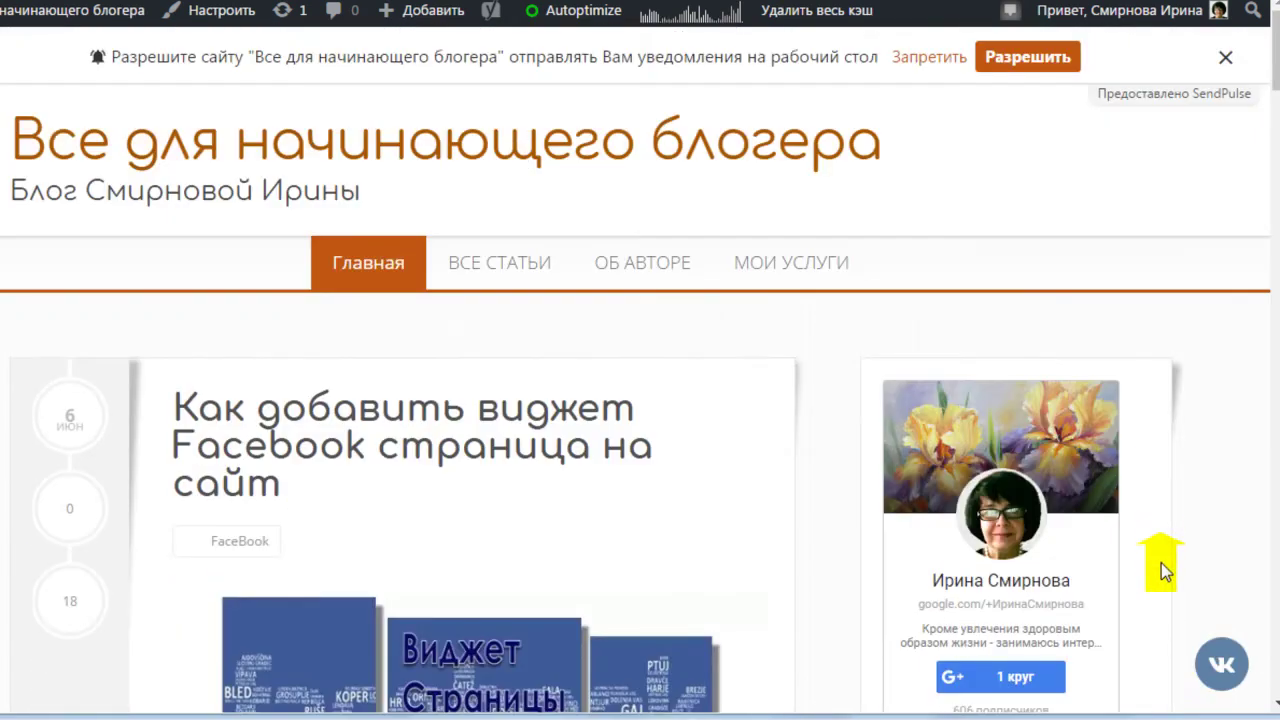
left_click(1222, 675)
left_click(1196, 306)
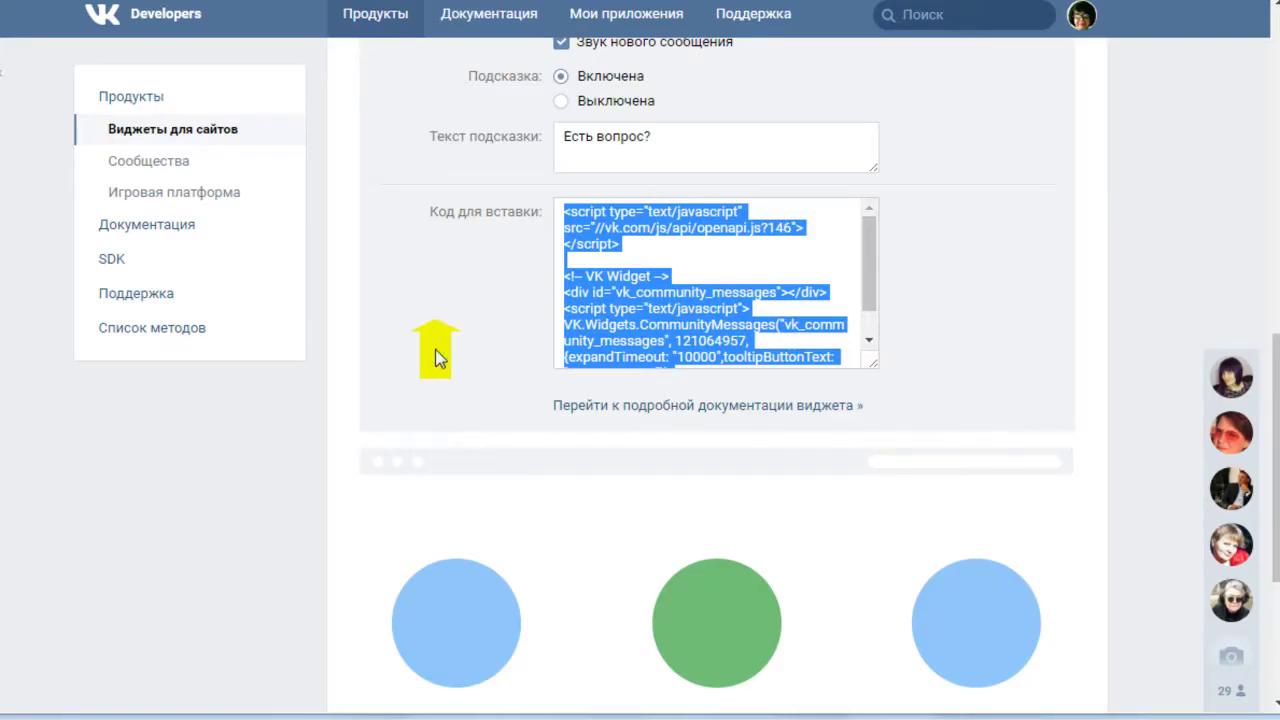
Return to the VK Developers widget page, review the settings and open the detailed documentation for Сообщения сообщества.
scroll(436, 353, "up", 2)
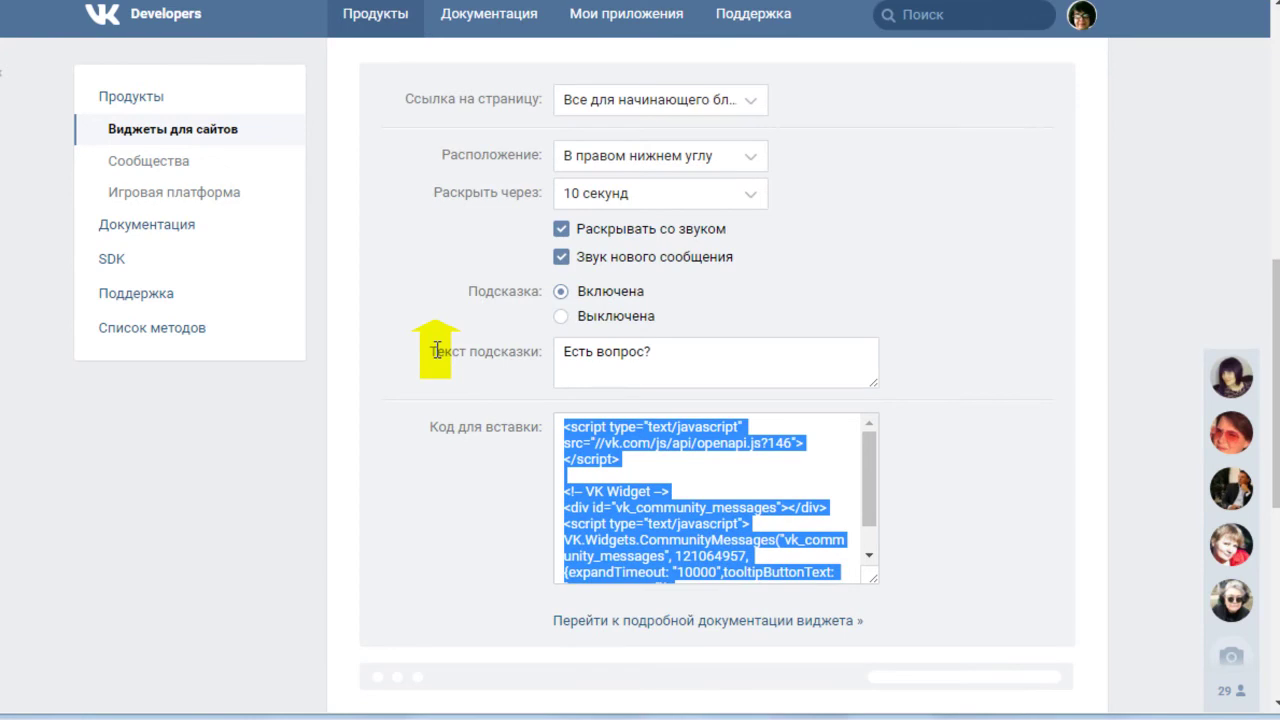
scroll(436, 349, "down", 4)
scroll(446, 300, "up", 3)
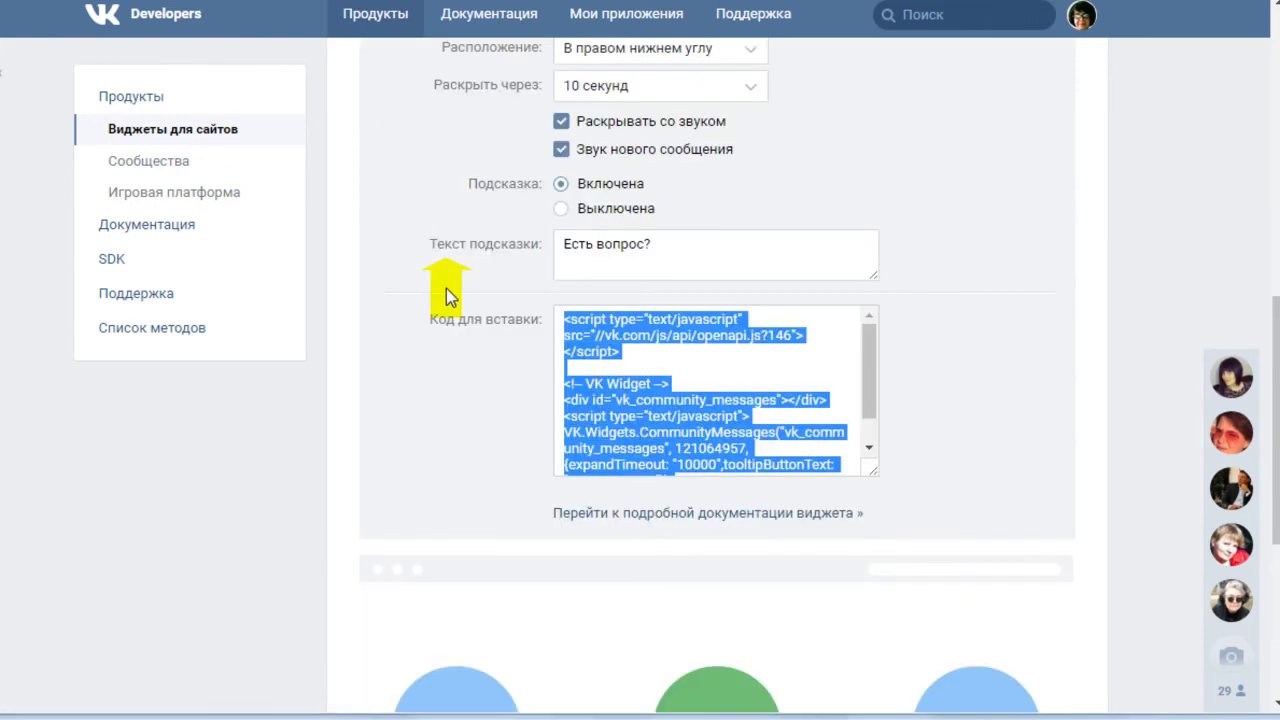
left_click(712, 518)
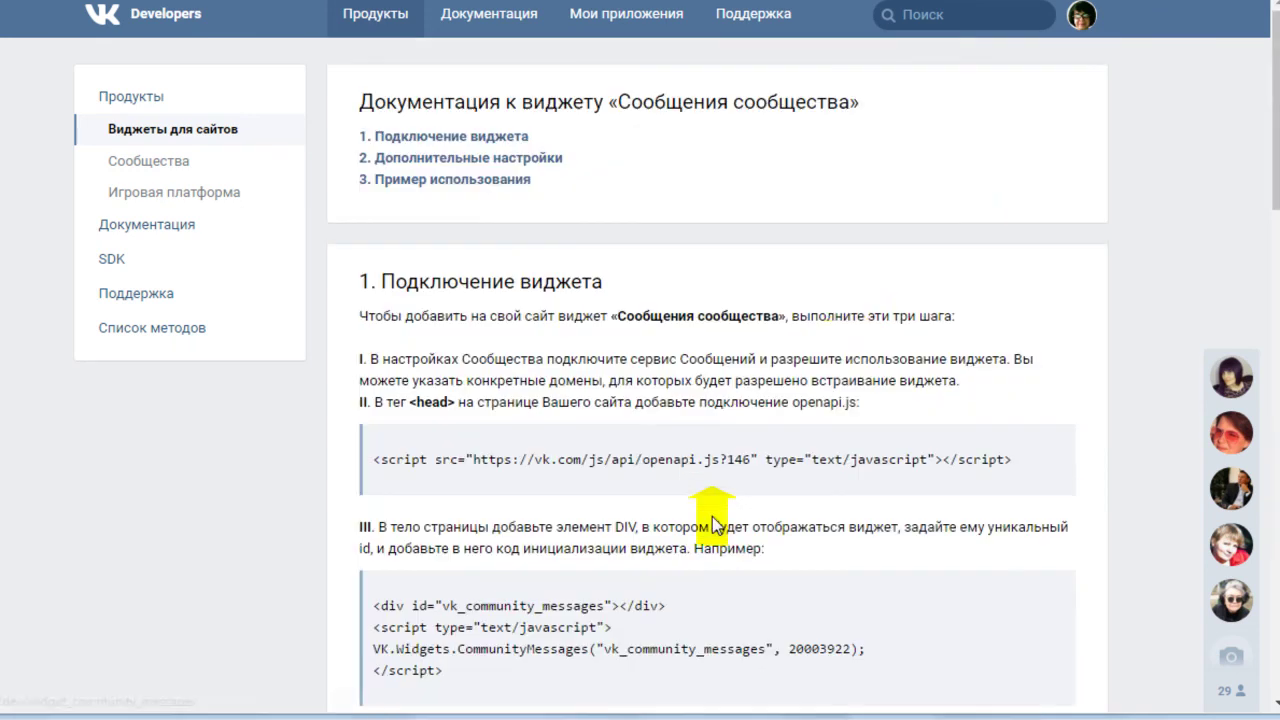
scroll(858, 310, "down", 2)
scroll(858, 310, "down", 1)
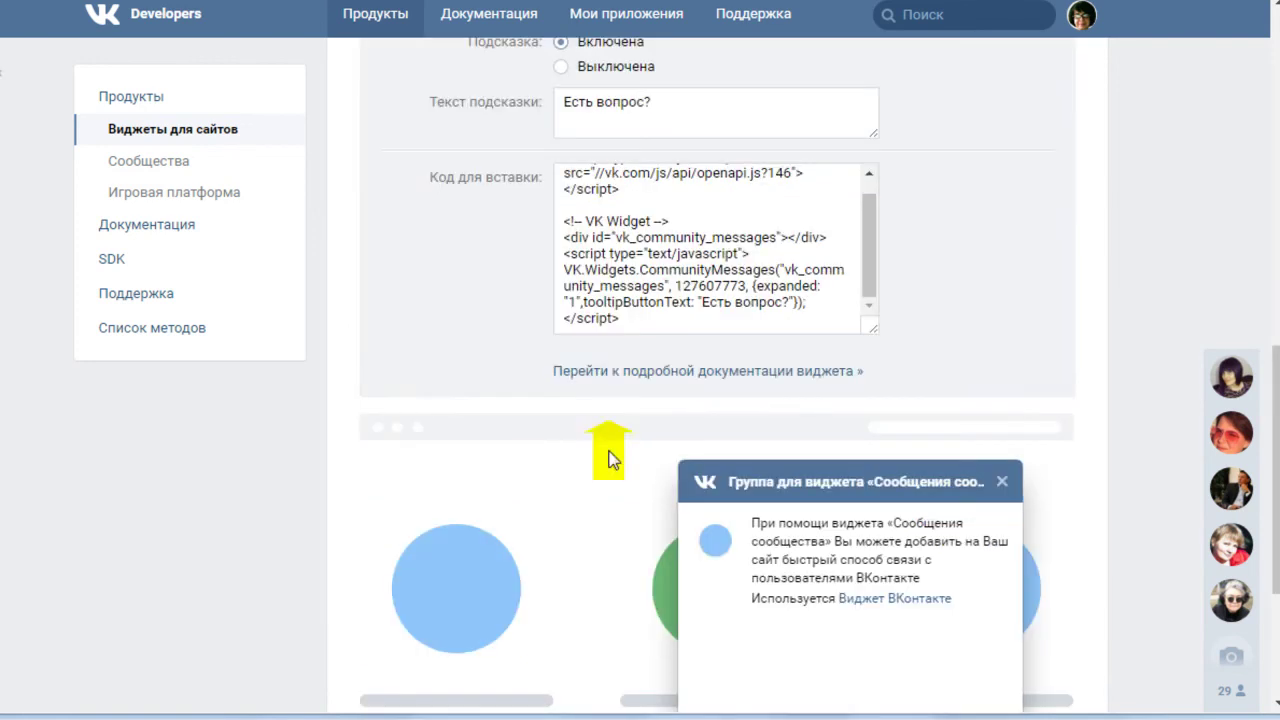
left_click(743, 378)
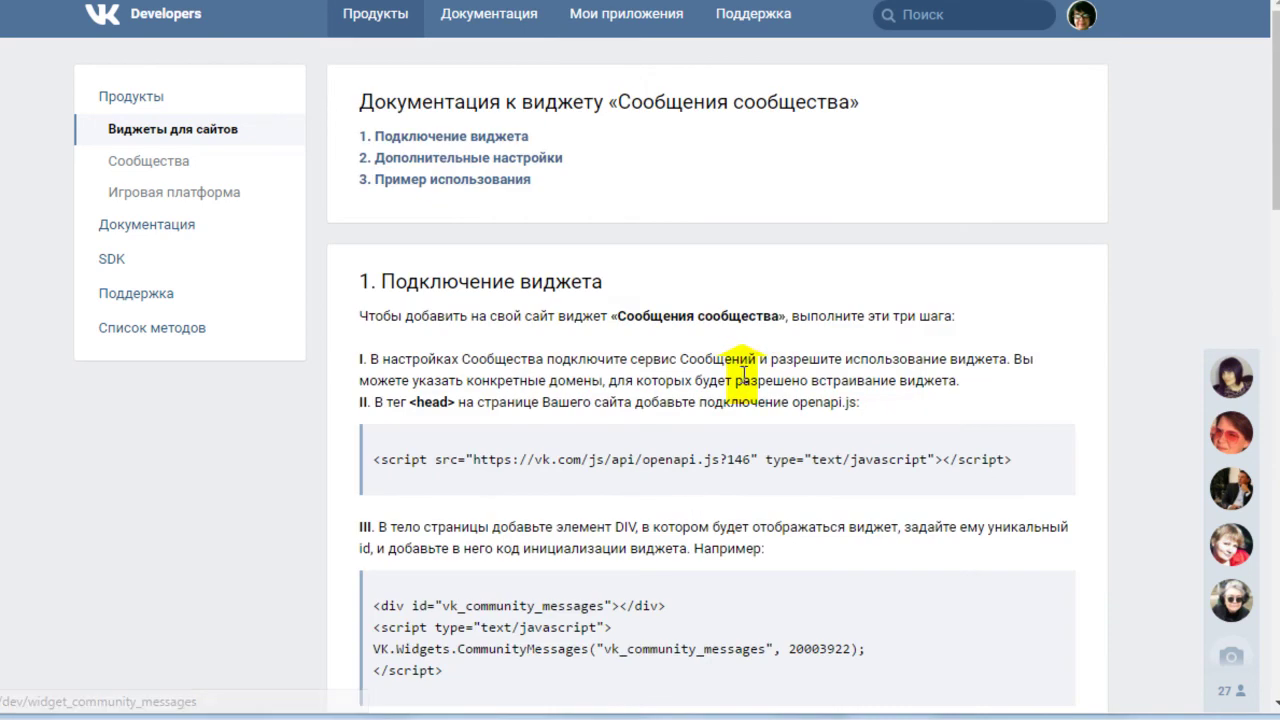
In the widget connection instructions, highlight the openapi.js script line, the <head> tag and the sample initialization code.
scroll(1012, 300, "down", 2)
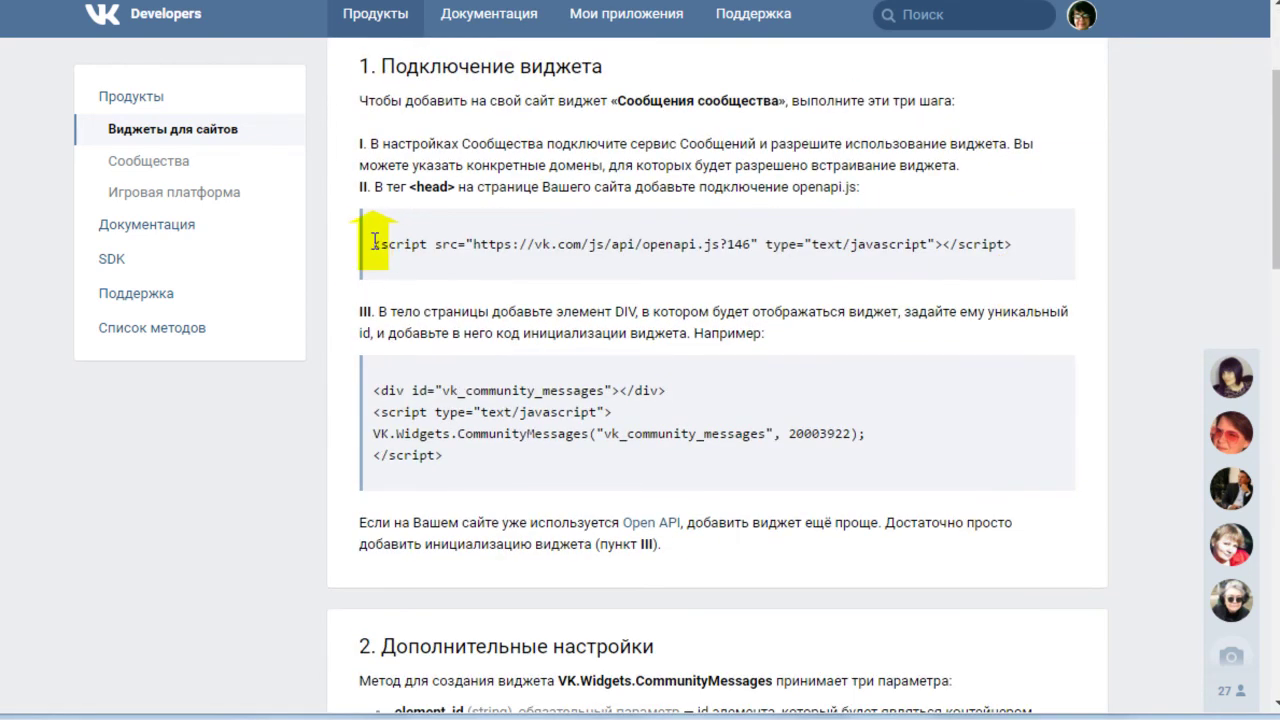
mouse_move(373, 244)
left_mouse_down()
mouse_move(832, 258)
mouse_move(1011, 245)
left_mouse_up()
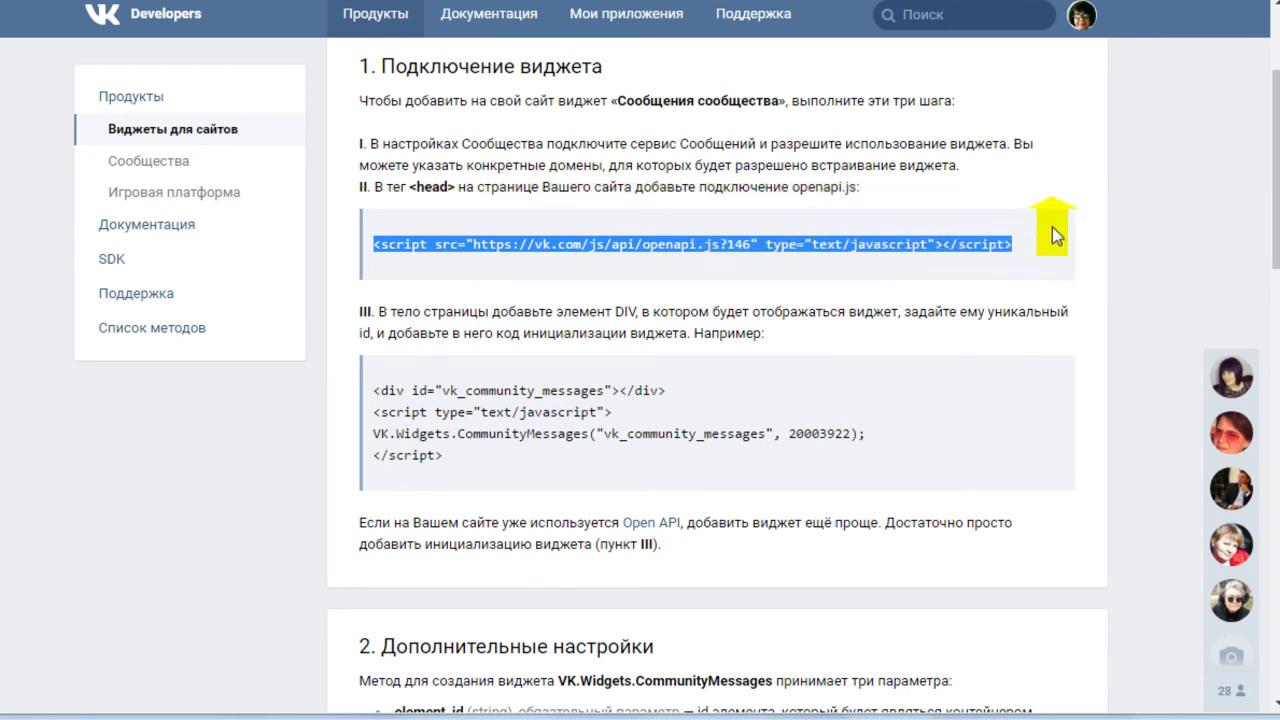
left_click_drag(411, 187, 455, 188)
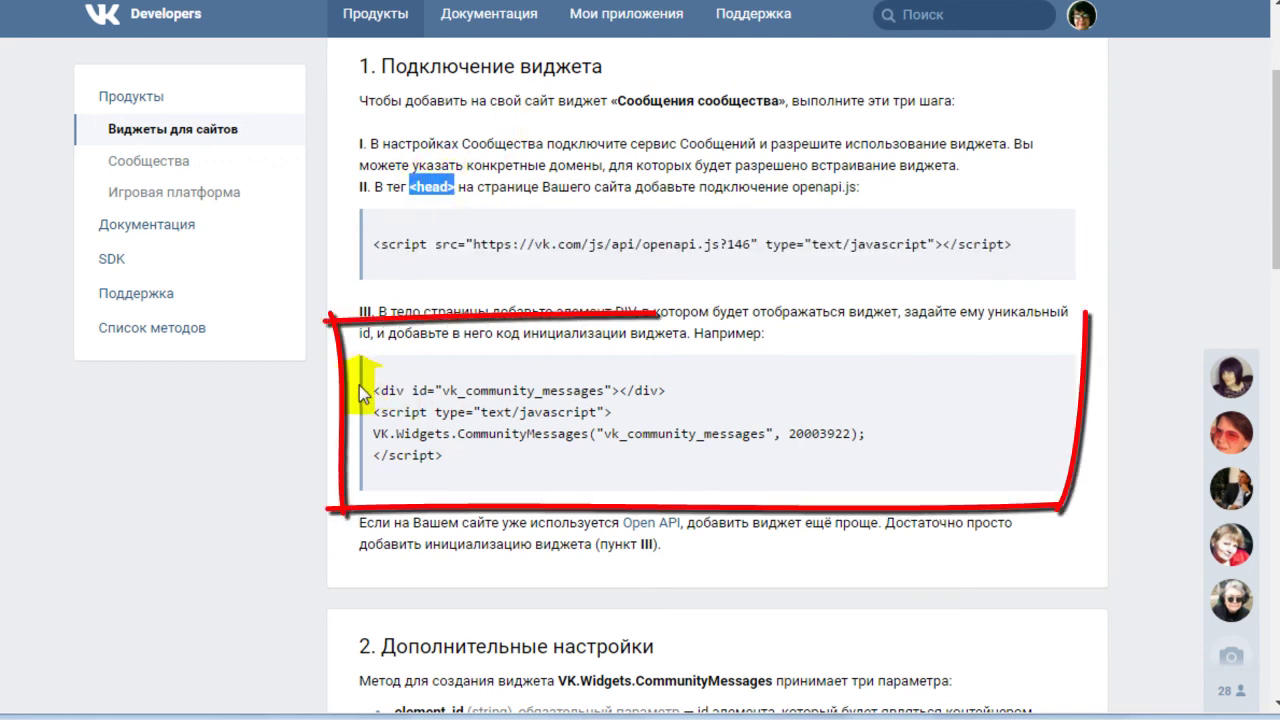
left_click_drag(400, 418, 440, 458)
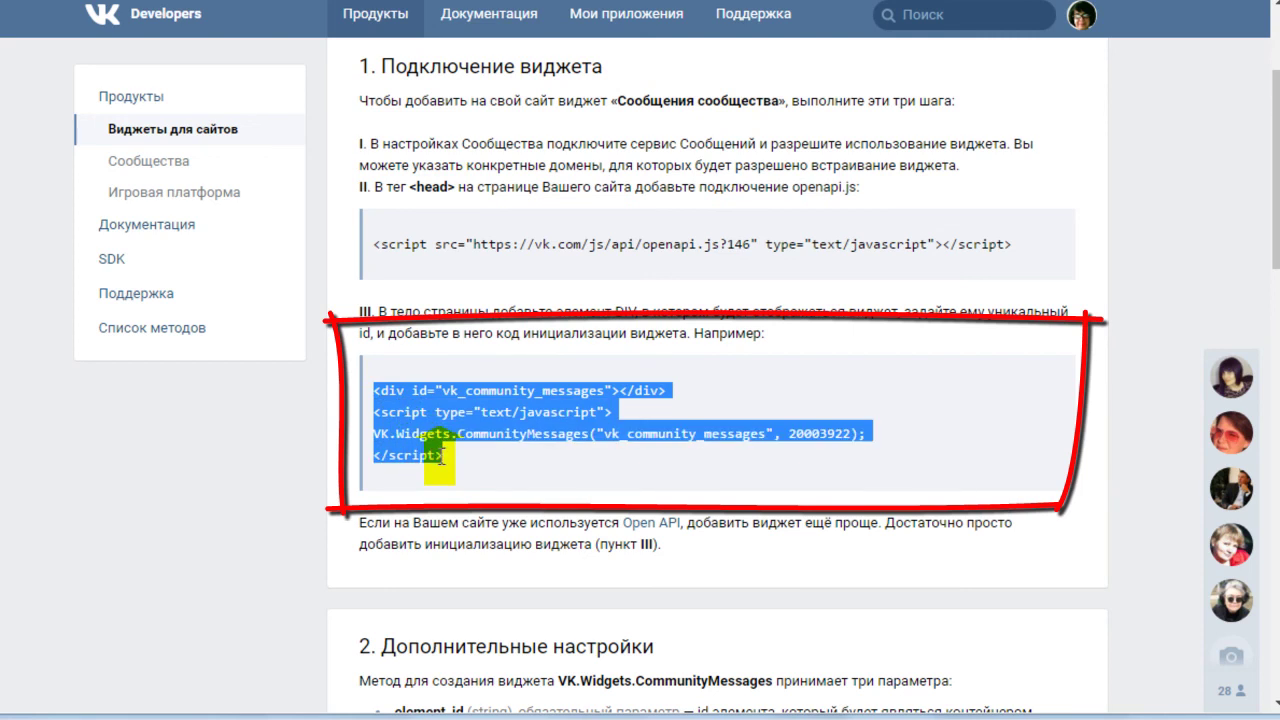